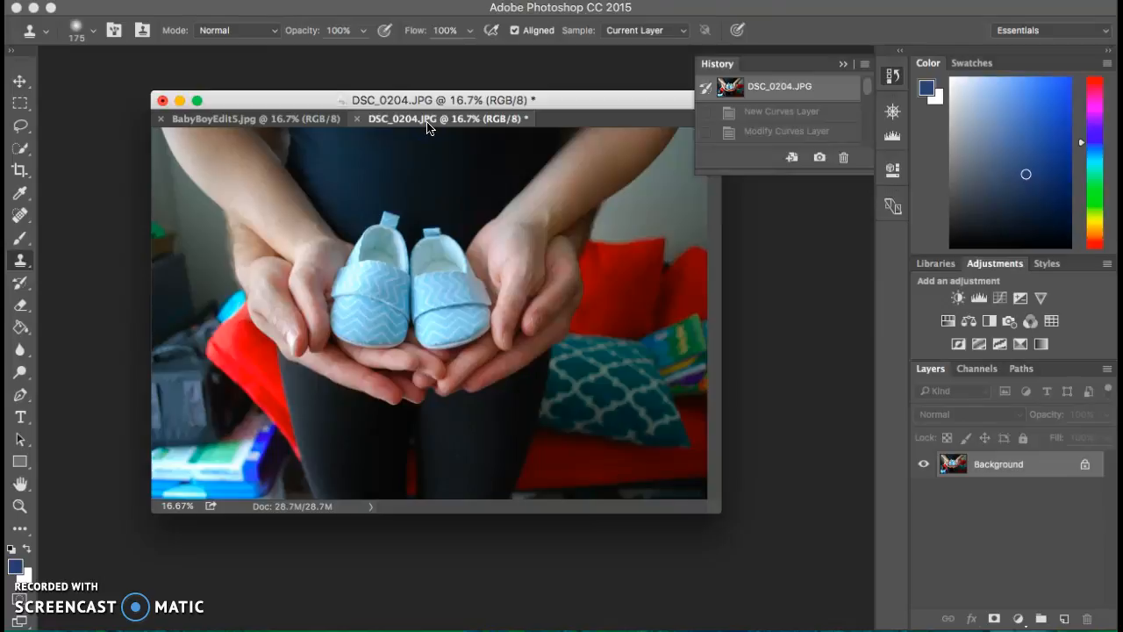
Compare the edited reference photo BabyBoyEdit5.jpg with the unedited DSC_0204.JPG, ending on DSC_0204.JPG
click(286, 120)
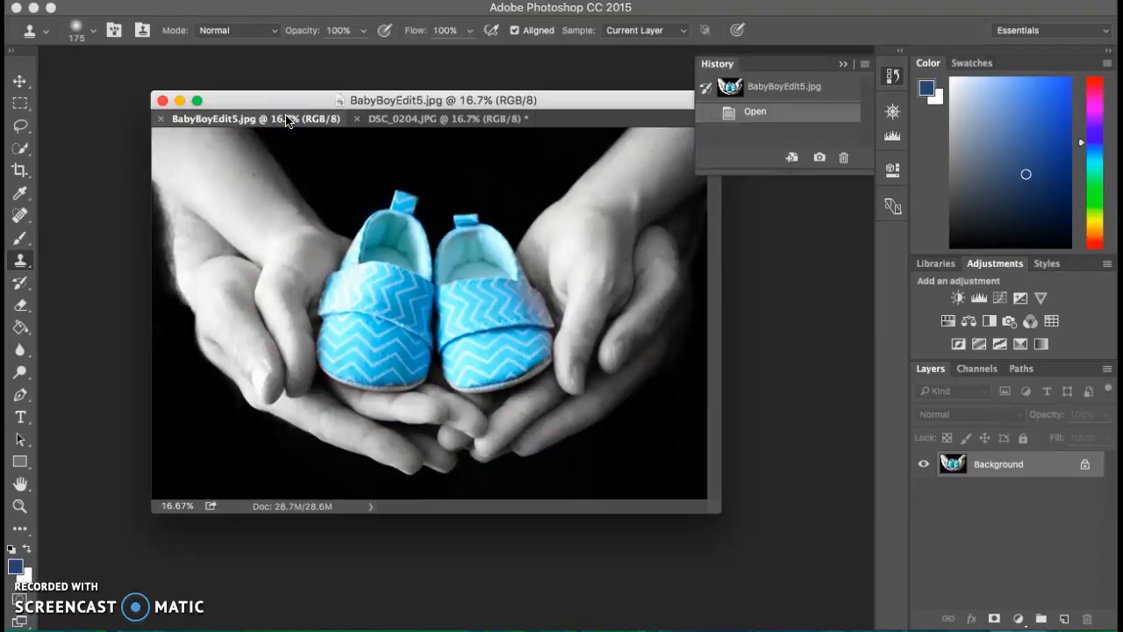
click(393, 121)
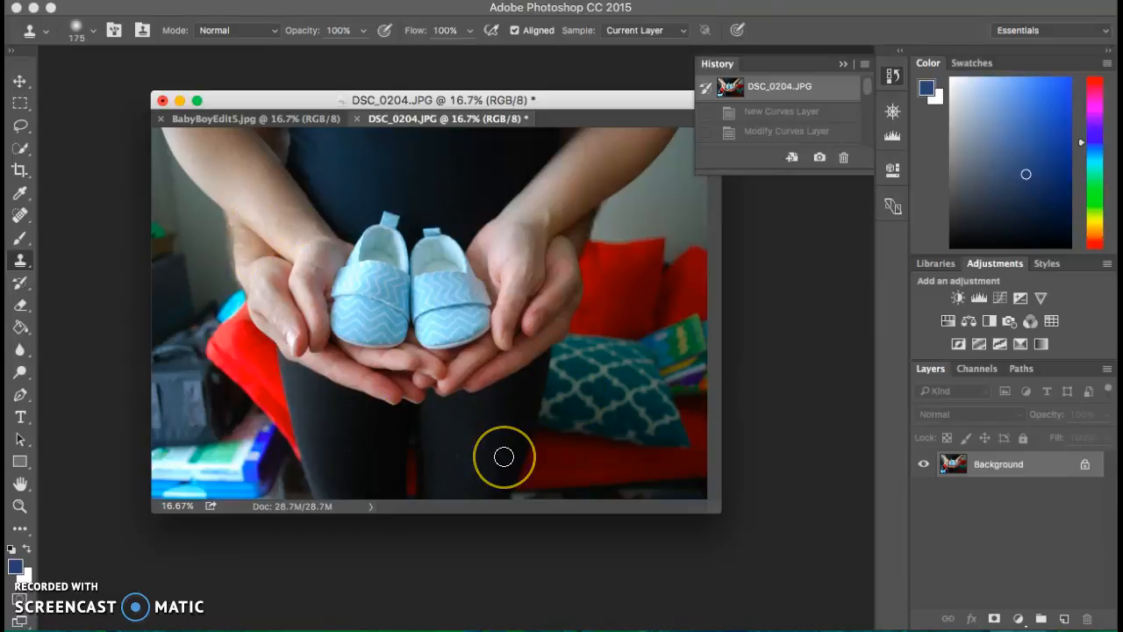
click(284, 120)
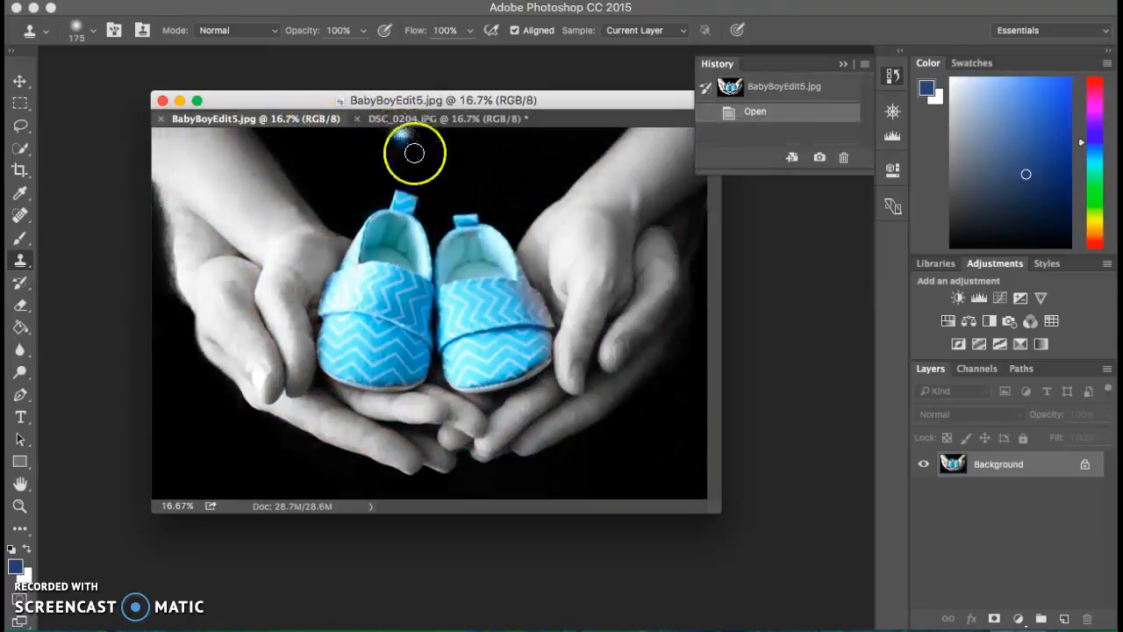
click(431, 119)
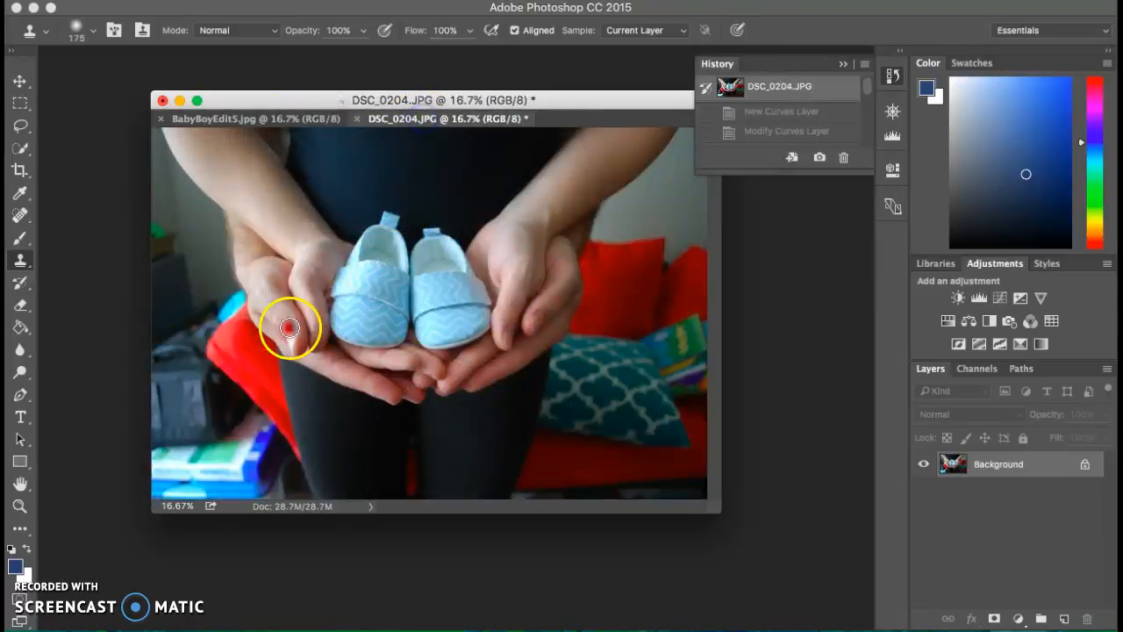
Crop the DSC_0204.JPG photo evenly on all sides for a tighter framing around the hands and baby shoes
click(20, 170)
drag(176, 138, 707, 479)
mouse_move(195, 312)
mouse_down()
mouse_move(203, 304)
mouse_move(210, 317)
mouse_up()
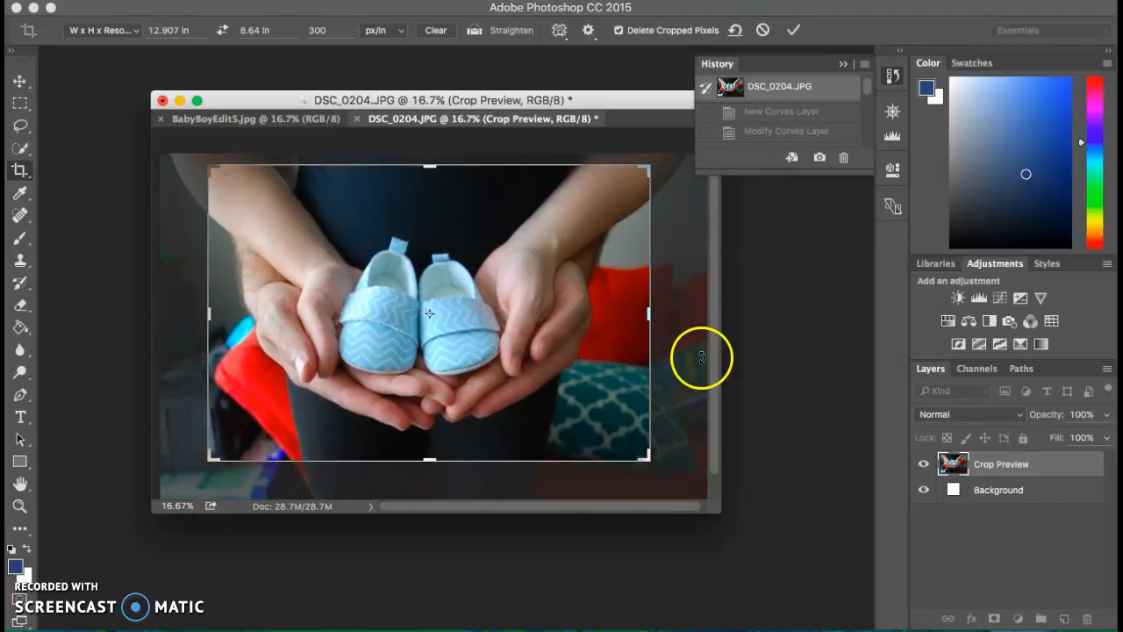
drag(652, 314, 650, 313)
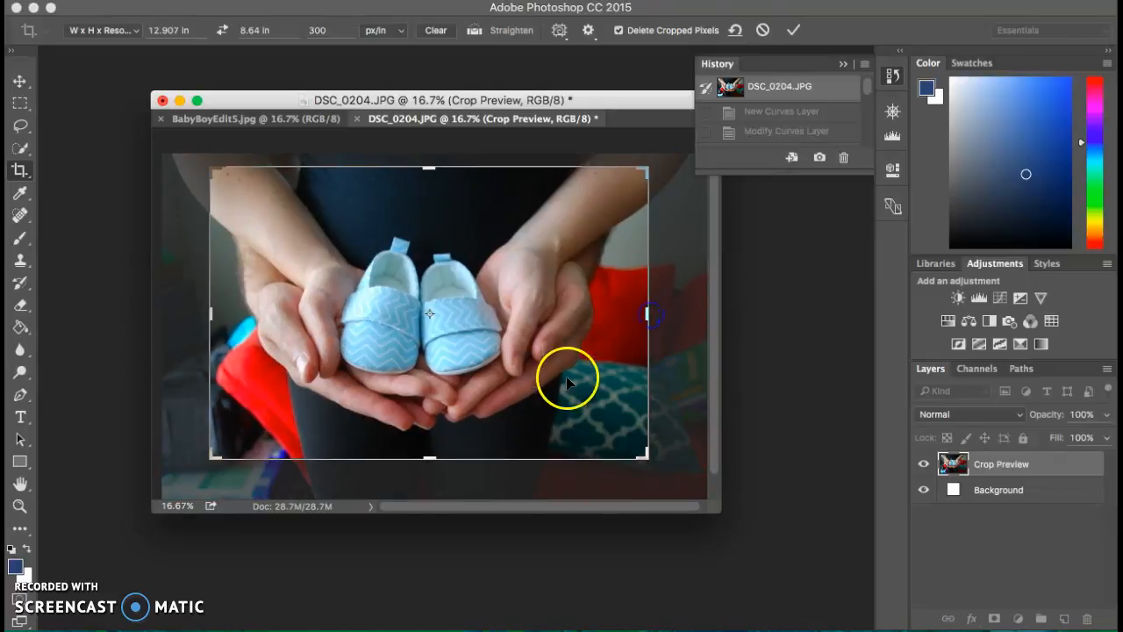
double_click(482, 421)
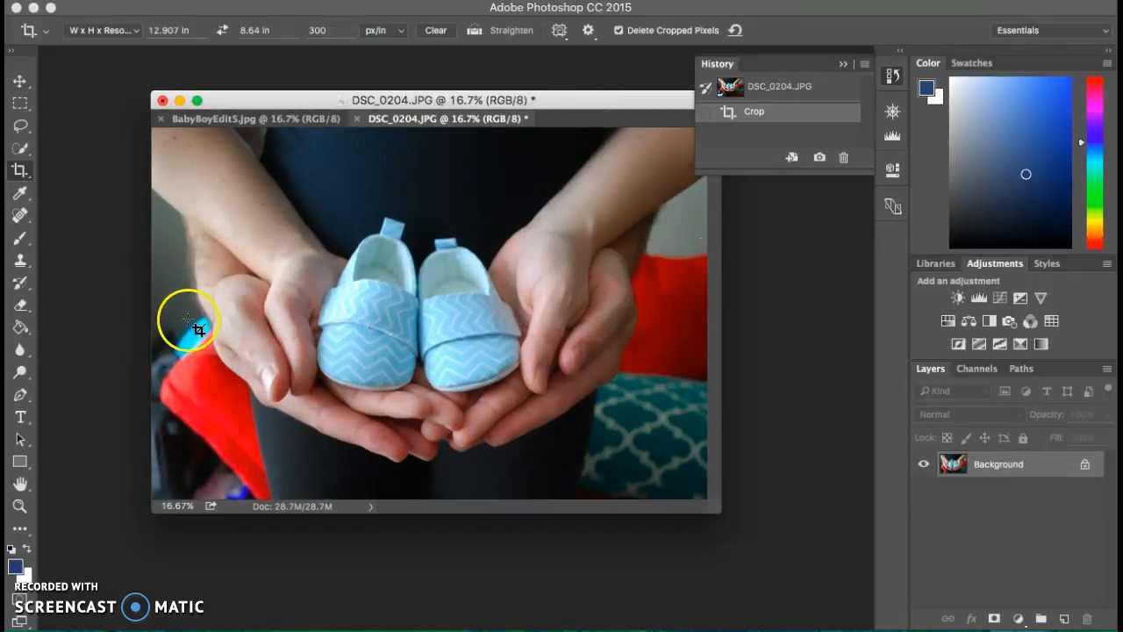
Add a Black & White adjustment layer above the photo with the Default preset
click(1018, 619)
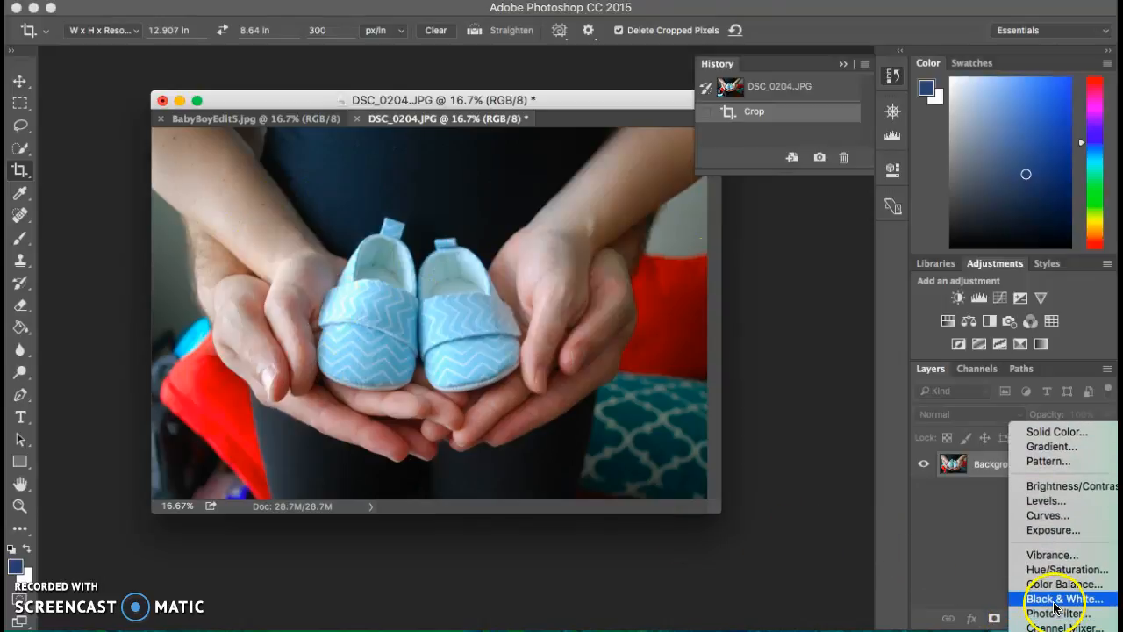
click(1056, 599)
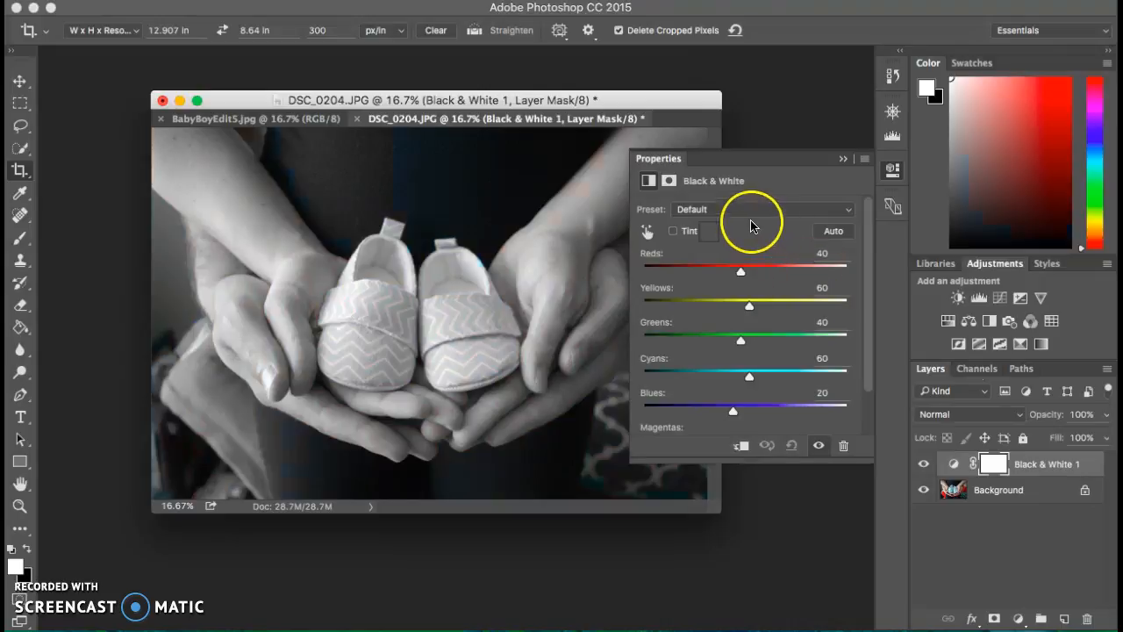
click(844, 160)
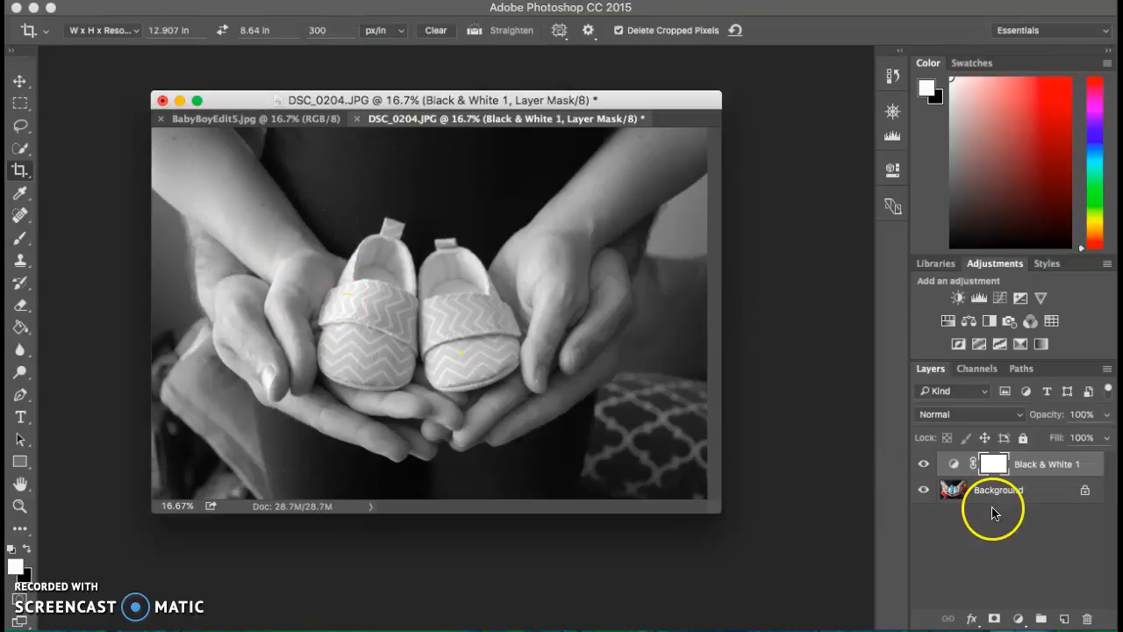
Add a Curves adjustment layer above the Black & White 1 layer
click(1019, 620)
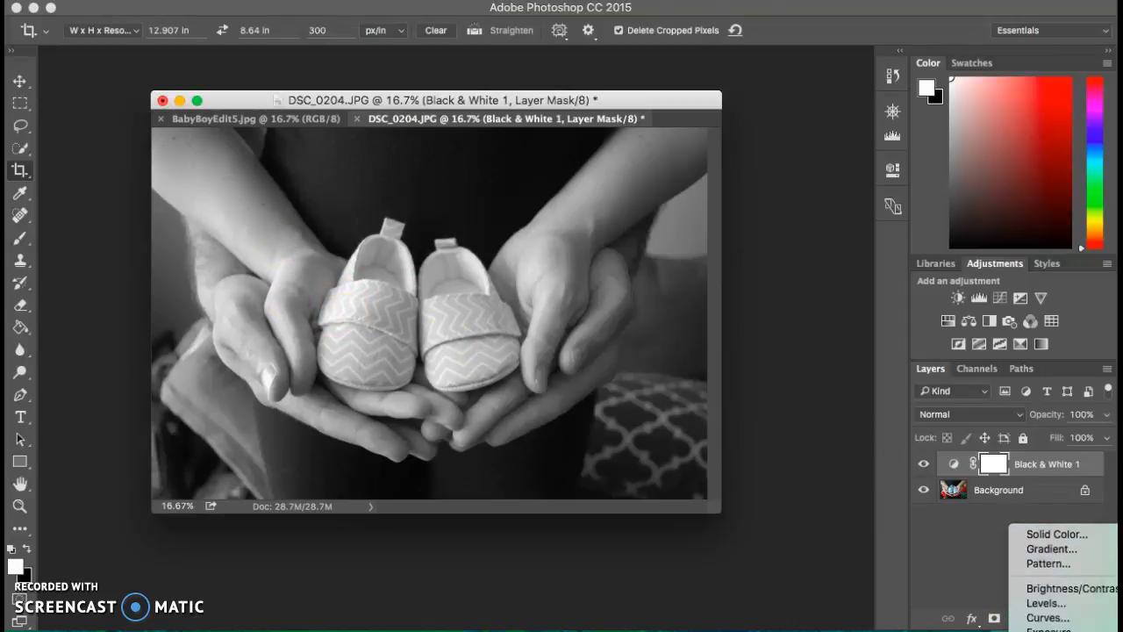
click(1048, 549)
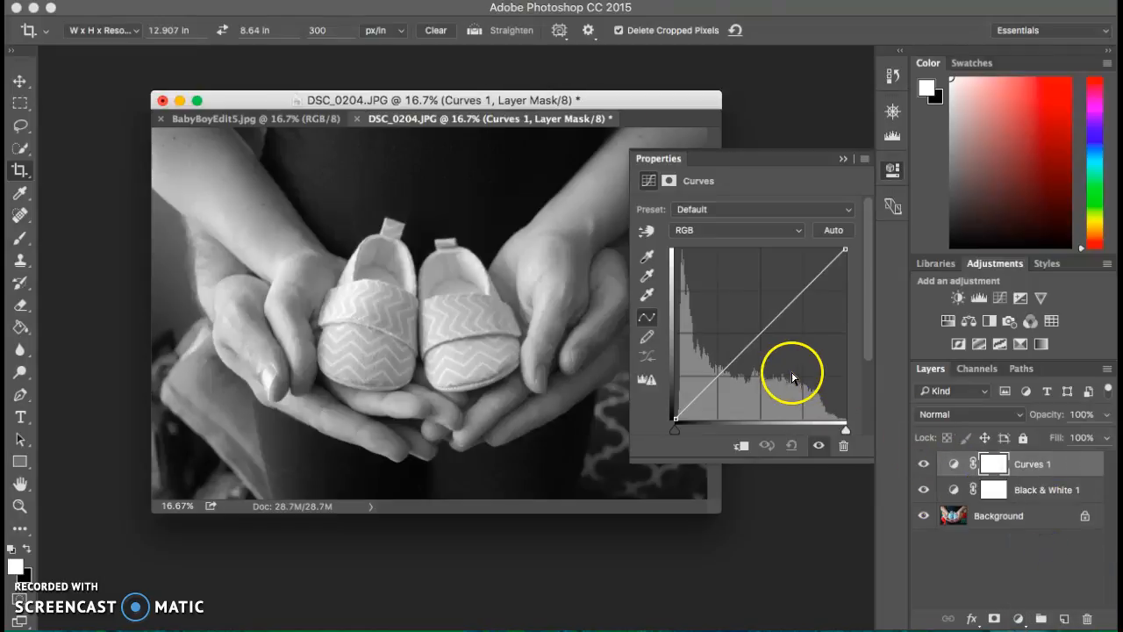
Try a darker midtone curve and the Strong Contrast and Increase Contrast presets, and reset the Curves adjustment
click(740, 343)
drag(741, 343, 753, 358)
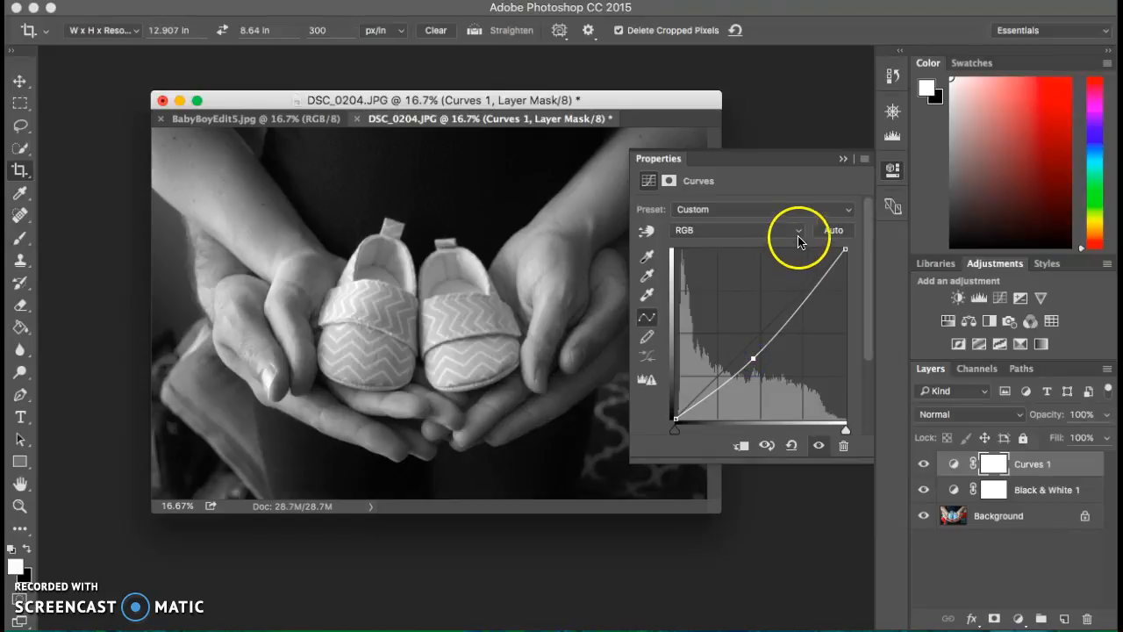
click(825, 209)
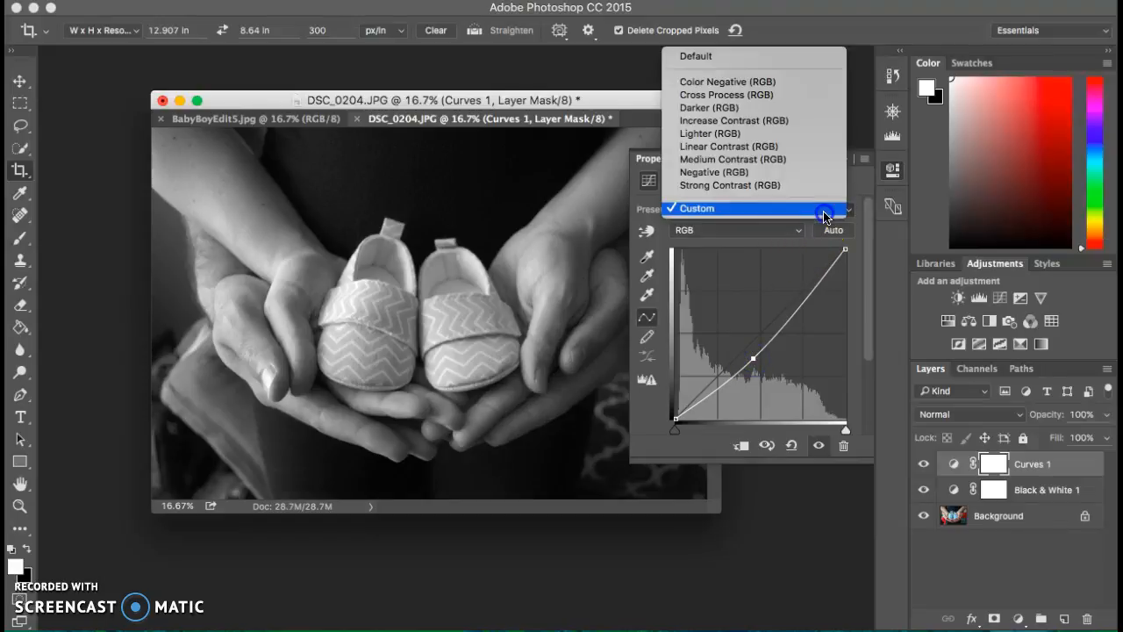
click(758, 185)
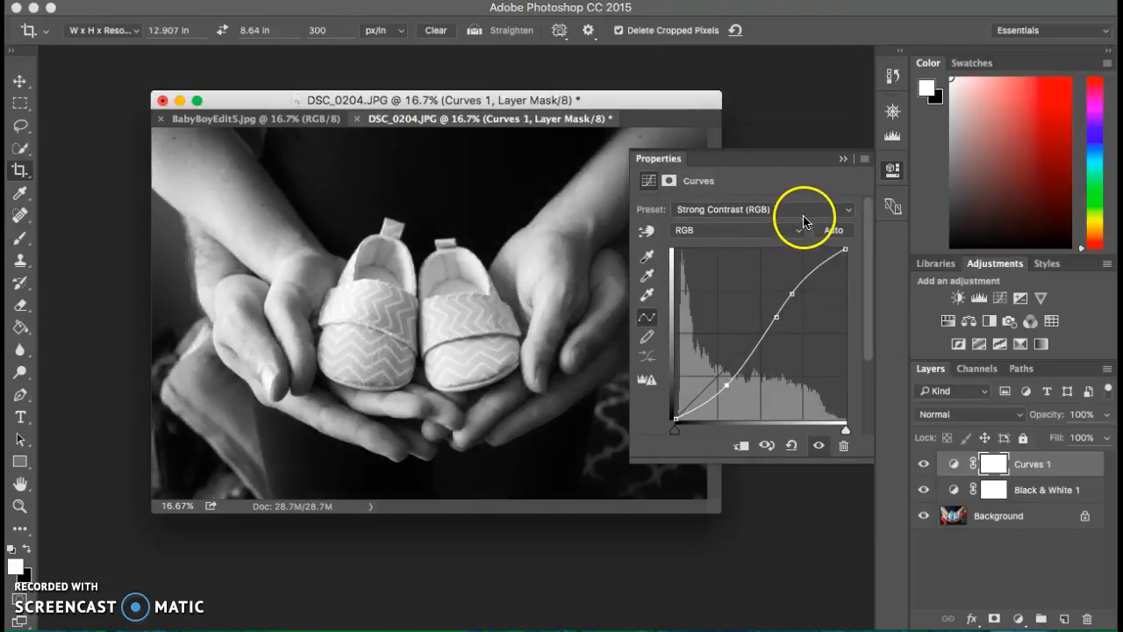
click(804, 210)
click(771, 145)
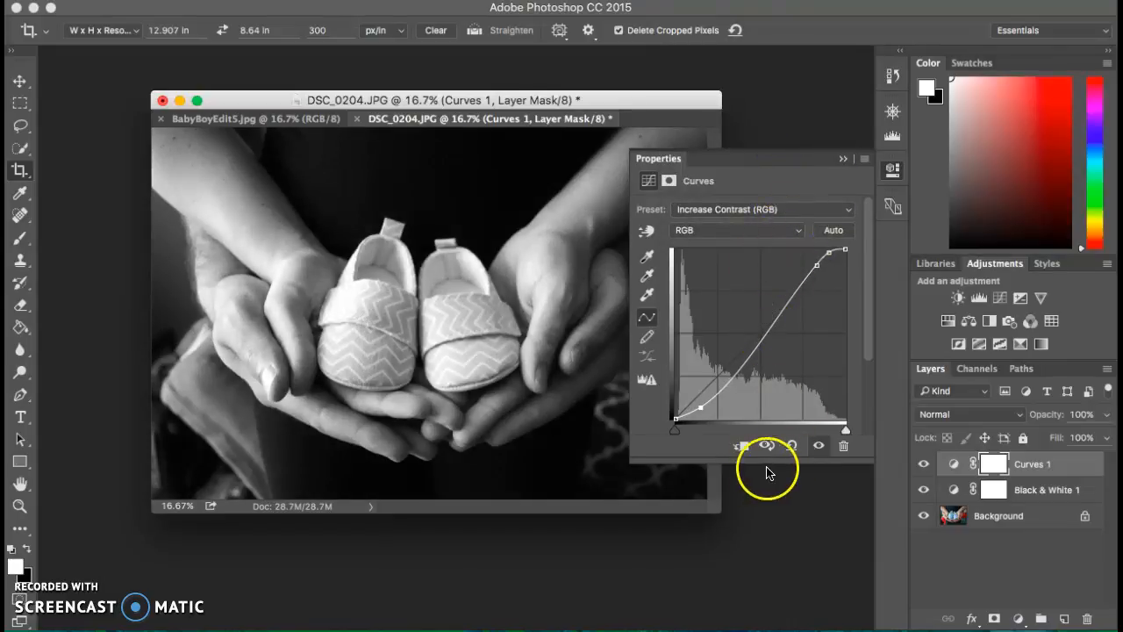
click(791, 445)
Pull the midtones of the RGB curve down on the Curves layer to darken the picture moderately
click(758, 336)
drag(758, 336, 747, 373)
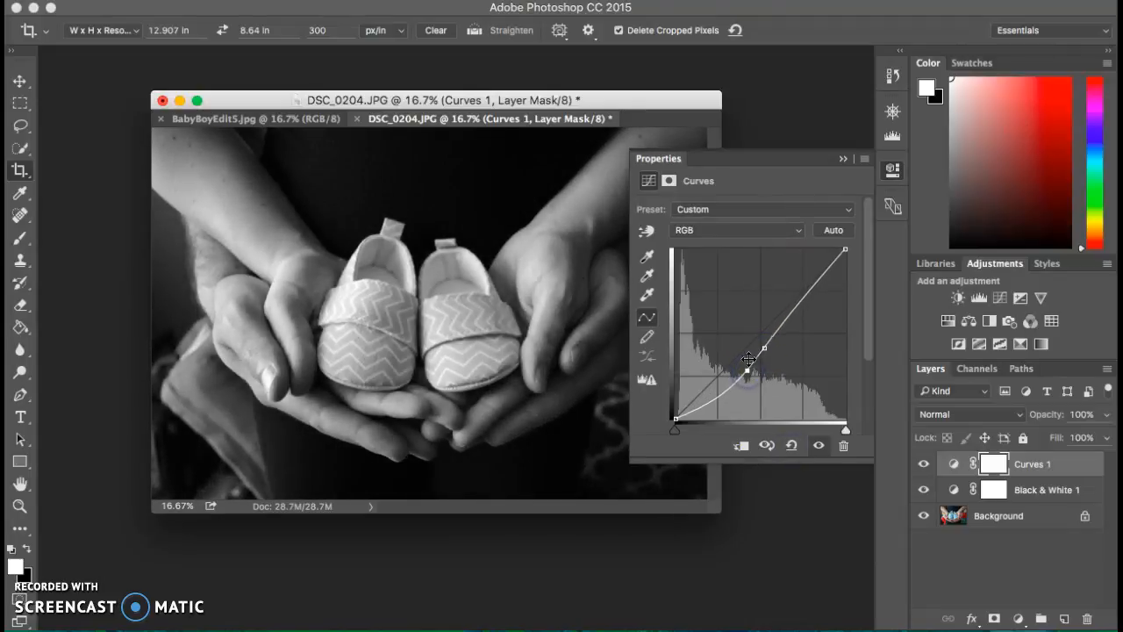
click(847, 160)
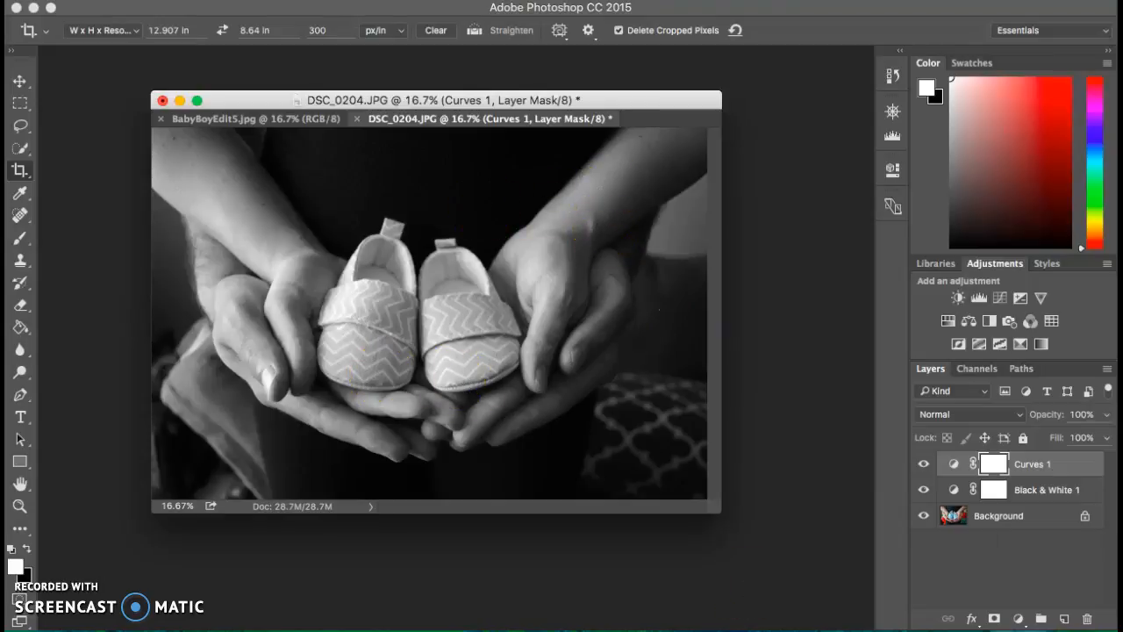
Paint black with a 175 px brush on the Black & White 1 layer mask over the left shoe to restore its blue colour
click(995, 489)
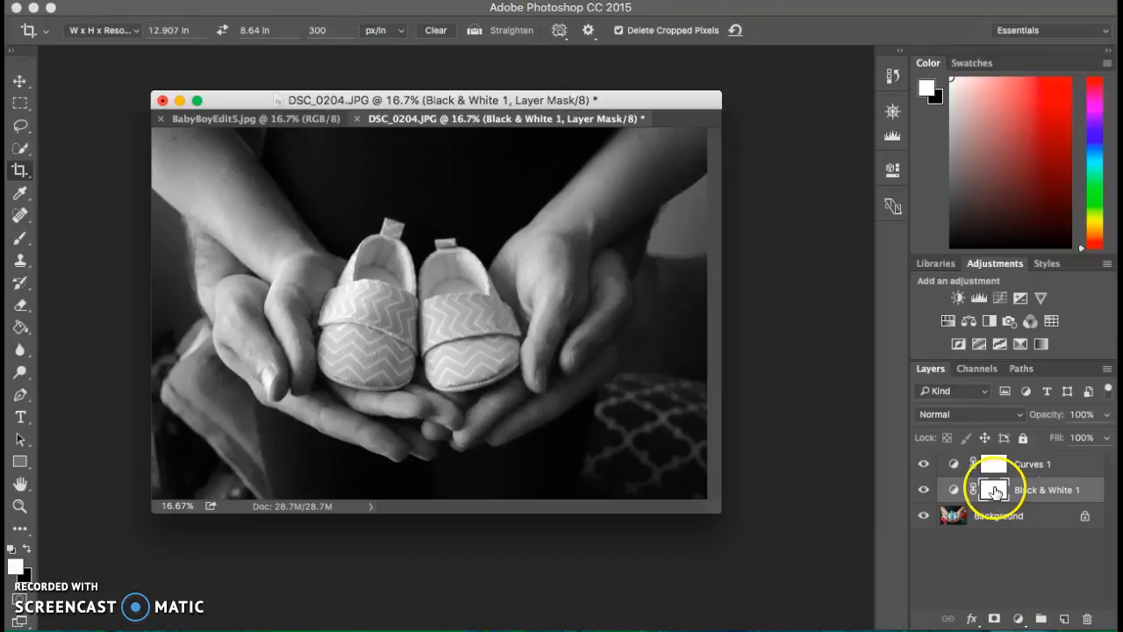
drag(992, 485, 989, 501)
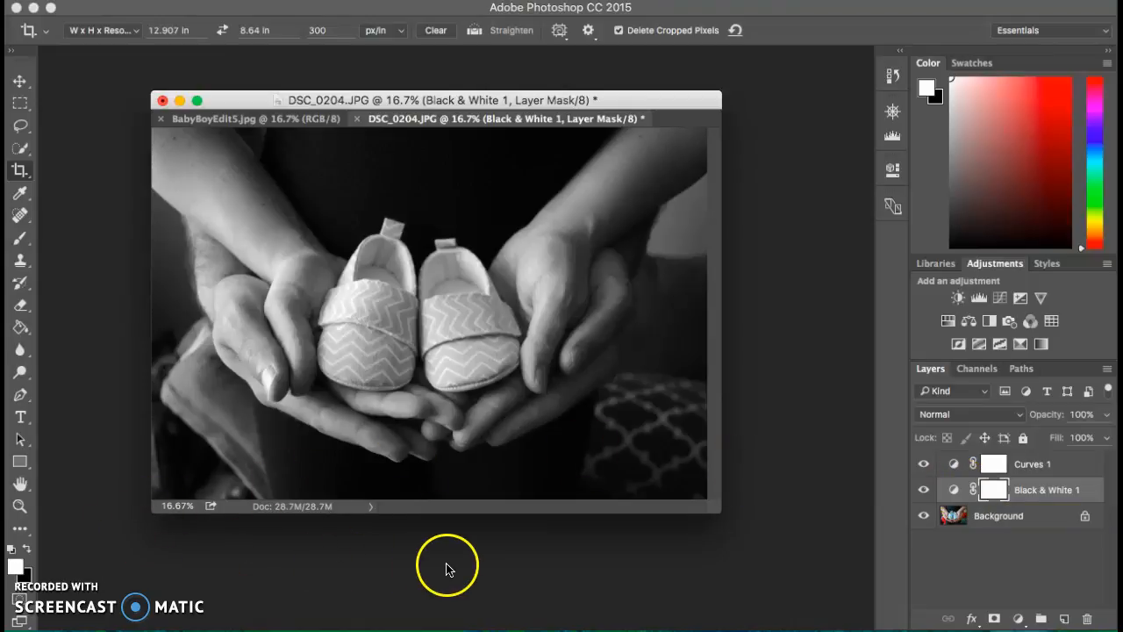
click(27, 548)
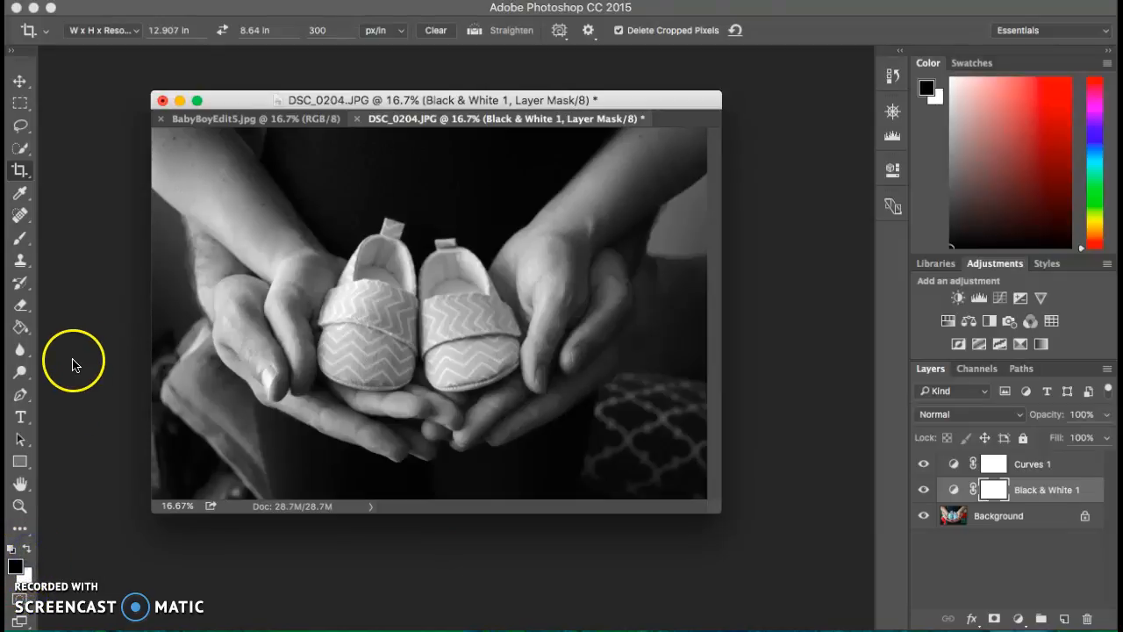
click(21, 238)
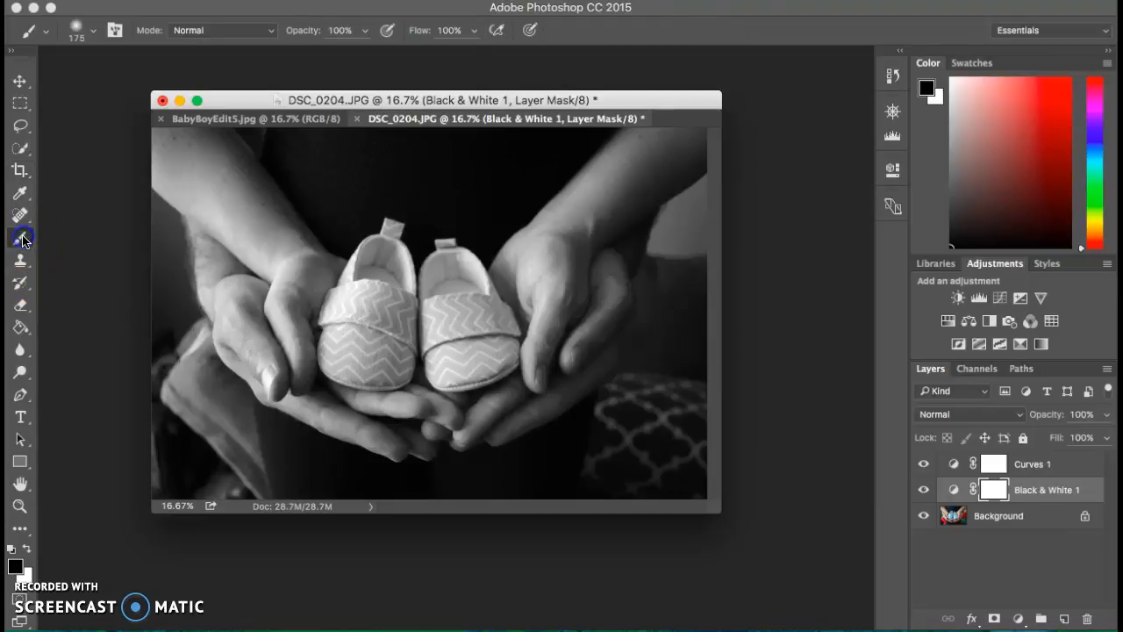
click(997, 491)
drag(394, 311, 390, 311)
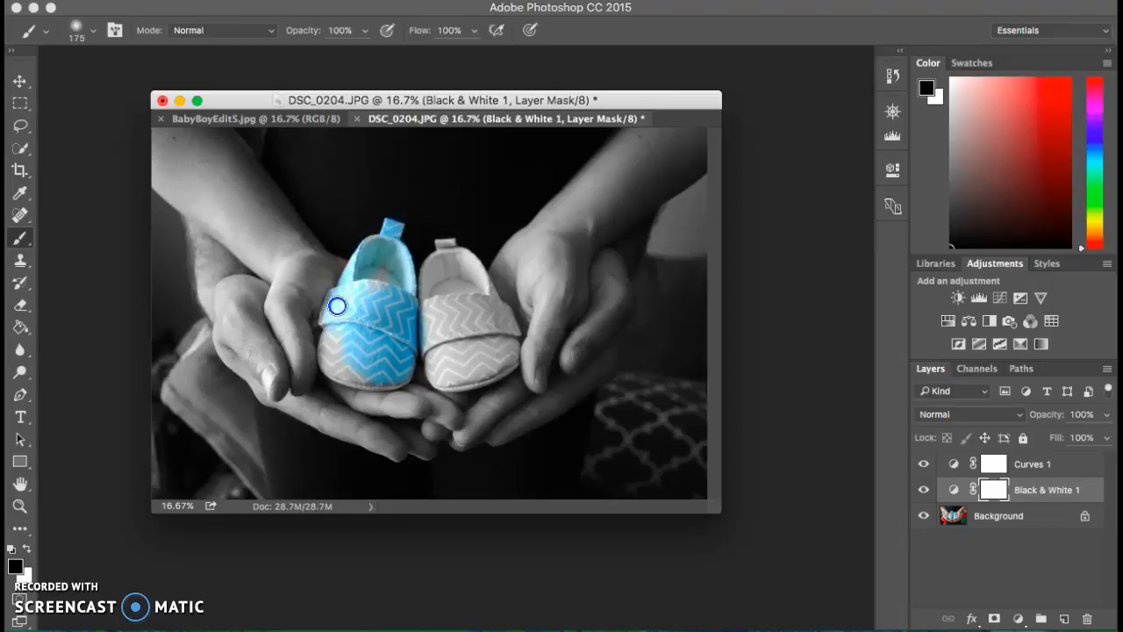
mouse_move(326, 320)
mouse_down()
mouse_move(321, 343)
mouse_move(338, 338)
mouse_up()
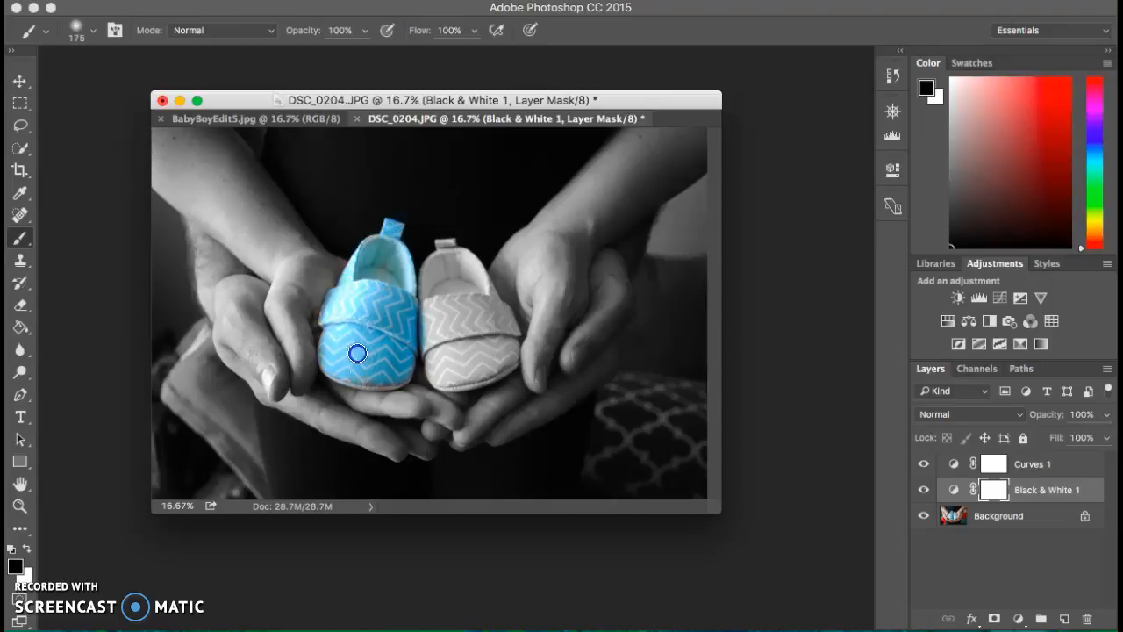
Paint black on the same layer mask over the right shoe, including its heel tab and edges, to bring back its blue colour
mouse_move(425, 330)
mouse_down()
mouse_move(431, 314)
mouse_move(411, 381)
mouse_up()
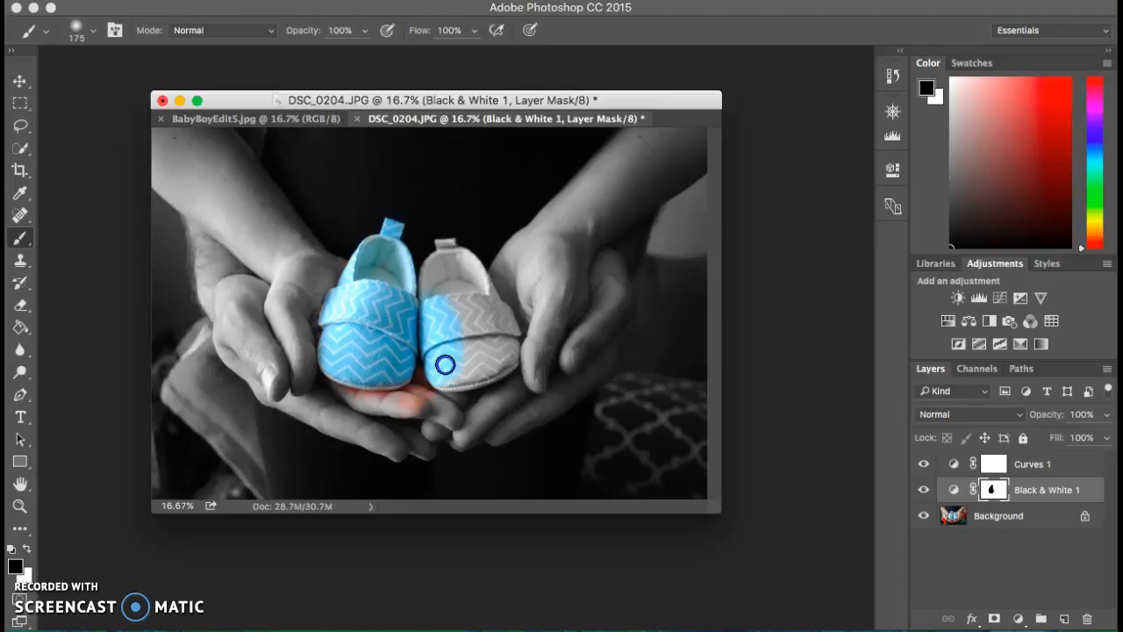
mouse_move(478, 344)
mouse_down()
mouse_move(477, 307)
mouse_move(467, 318)
mouse_up()
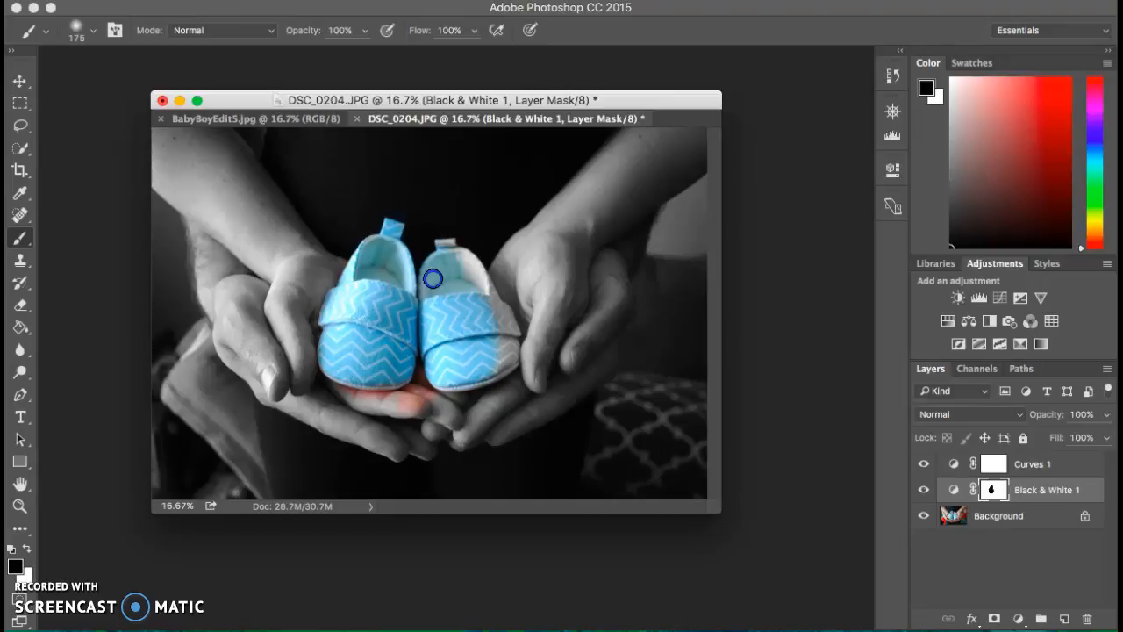
mouse_move(479, 289)
mouse_down()
mouse_move(493, 319)
mouse_move(493, 299)
mouse_up()
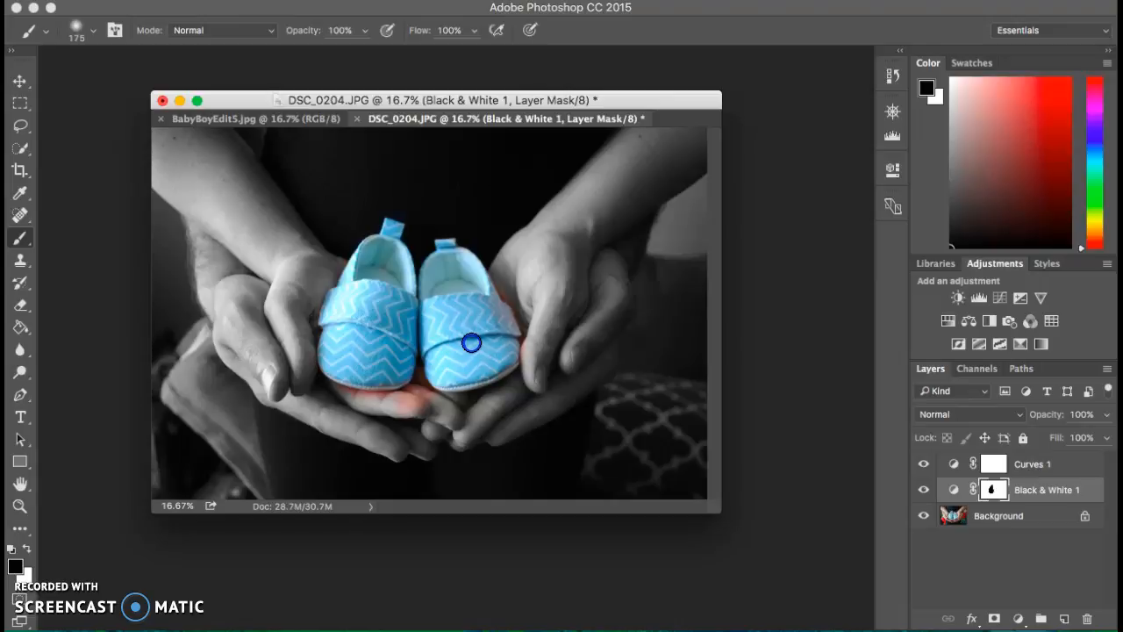
mouse_move(475, 352)
mouse_down()
mouse_move(474, 332)
mouse_move(469, 387)
mouse_move(356, 431)
mouse_move(301, 414)
mouse_up()
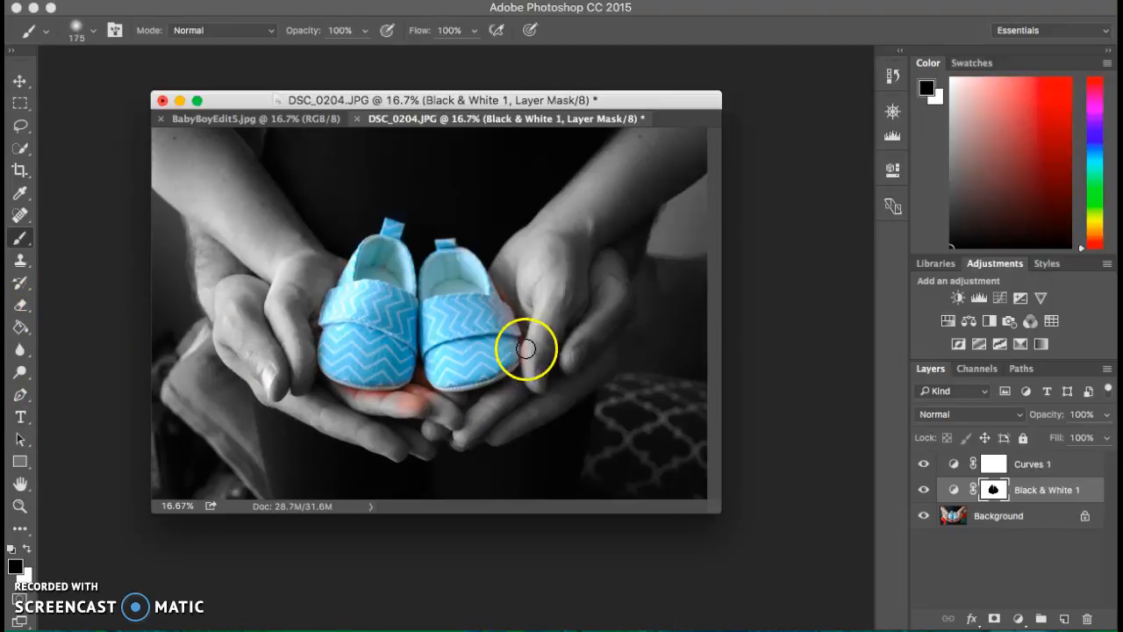
mouse_move(463, 340)
mouse_down()
mouse_move(485, 311)
mouse_move(523, 334)
mouse_move(496, 353)
mouse_move(331, 393)
mouse_move(393, 405)
mouse_move(374, 409)
mouse_move(422, 396)
mouse_move(369, 401)
mouse_up()
Paint white on the mask with a smaller brush of 100 to 90 px to return the coloured skin around the shoes to greyscale
click(27, 548)
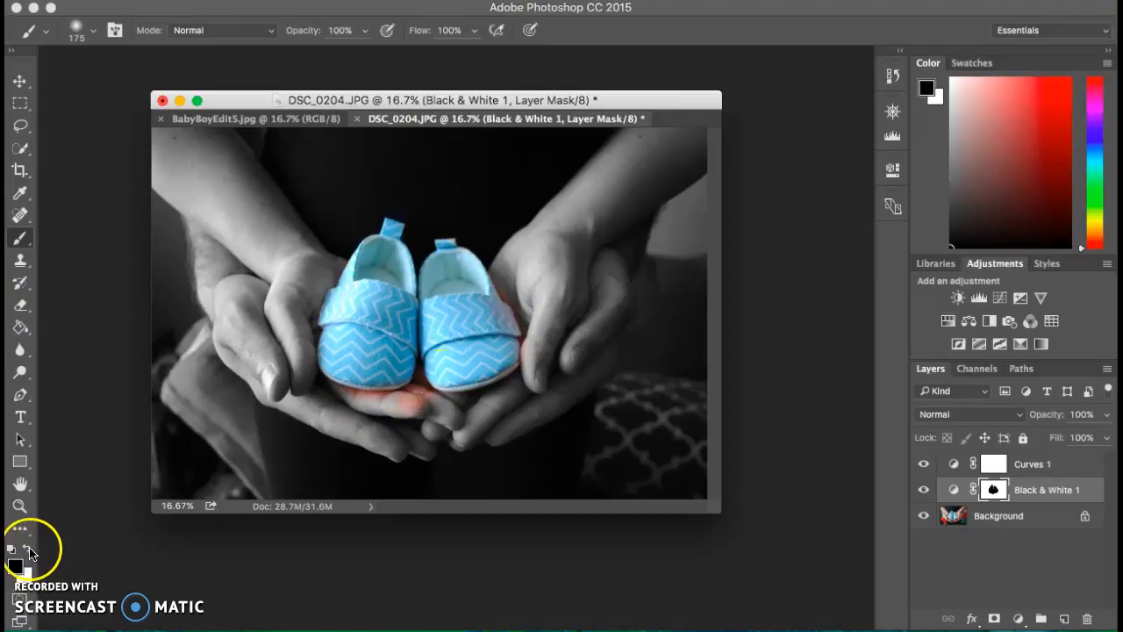
mouse_move(311, 431)
mouse_down()
mouse_move(344, 394)
mouse_move(364, 397)
mouse_up()
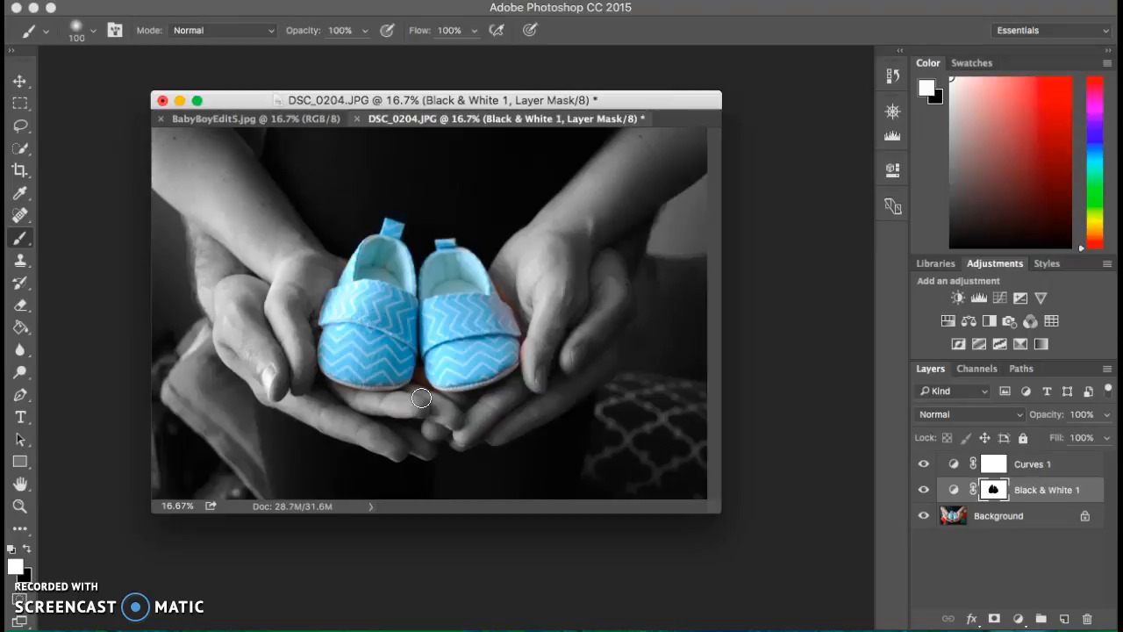
drag(422, 399, 417, 383)
mouse_move(518, 354)
mouse_down()
mouse_move(521, 343)
mouse_move(525, 358)
mouse_up()
drag(527, 358, 523, 369)
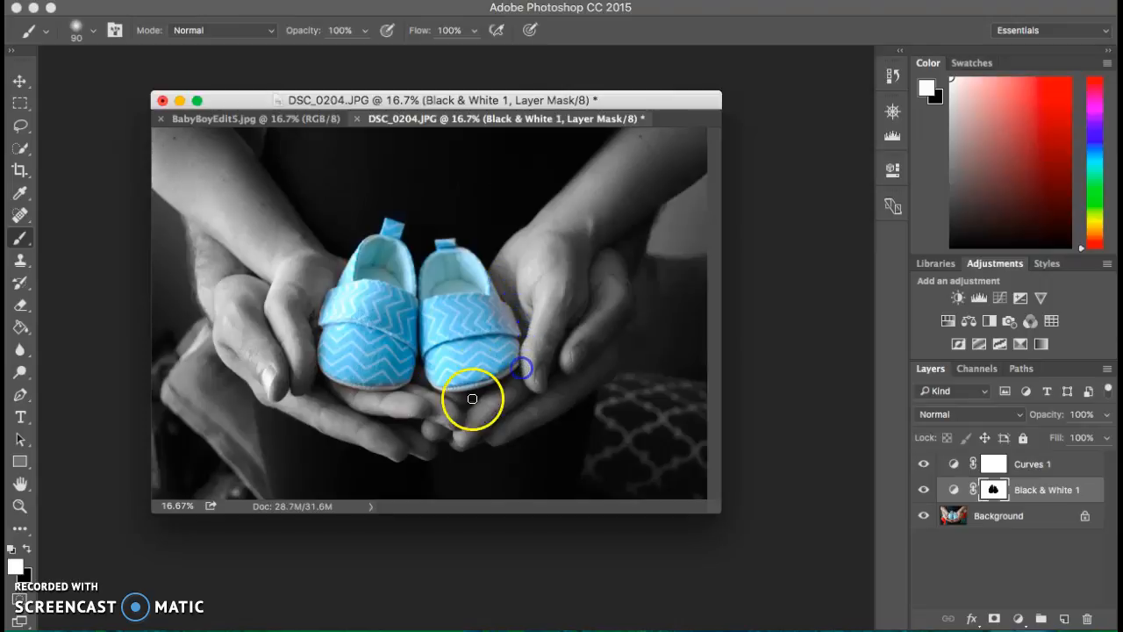
mouse_move(646, 408)
mouse_down()
mouse_move(503, 424)
mouse_move(628, 409)
mouse_move(572, 387)
mouse_move(562, 415)
mouse_move(404, 460)
mouse_move(209, 479)
mouse_move(166, 281)
mouse_move(214, 423)
mouse_move(476, 506)
mouse_move(635, 462)
mouse_move(697, 372)
mouse_up()
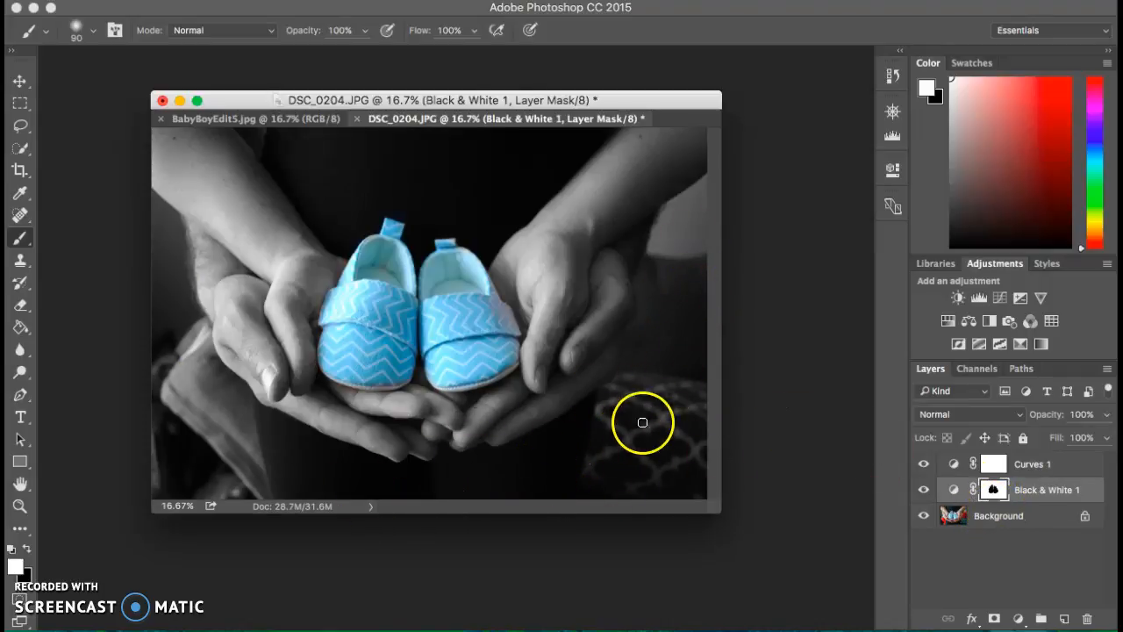
Duplicate the Background layer beneath the adjustment layers and select the original Background
click(995, 526)
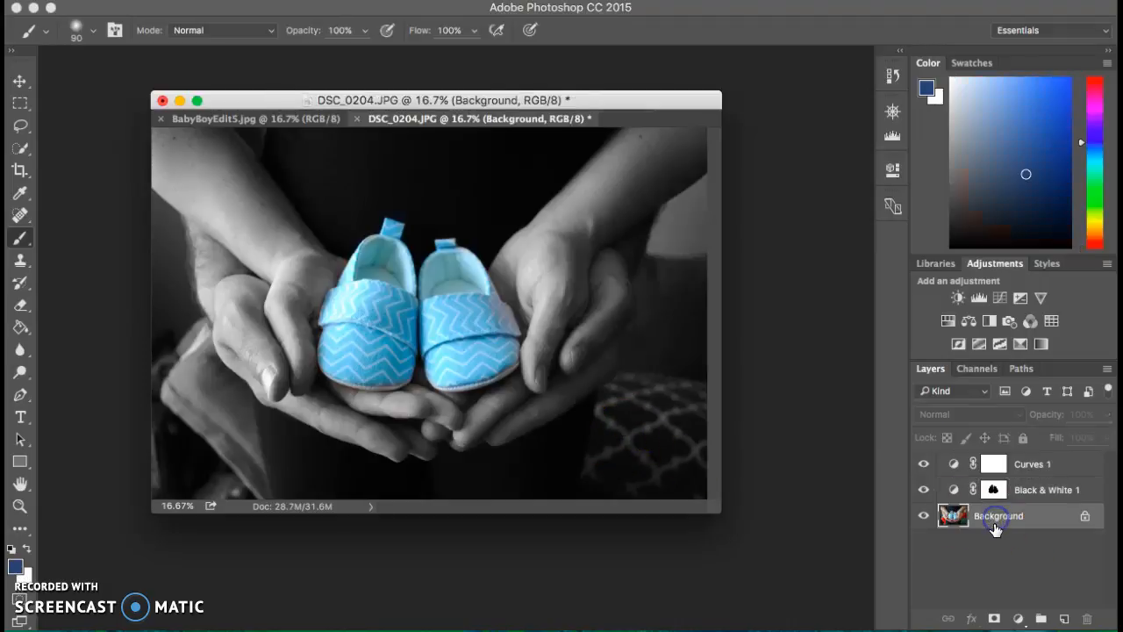
click(953, 516)
key(super+j)
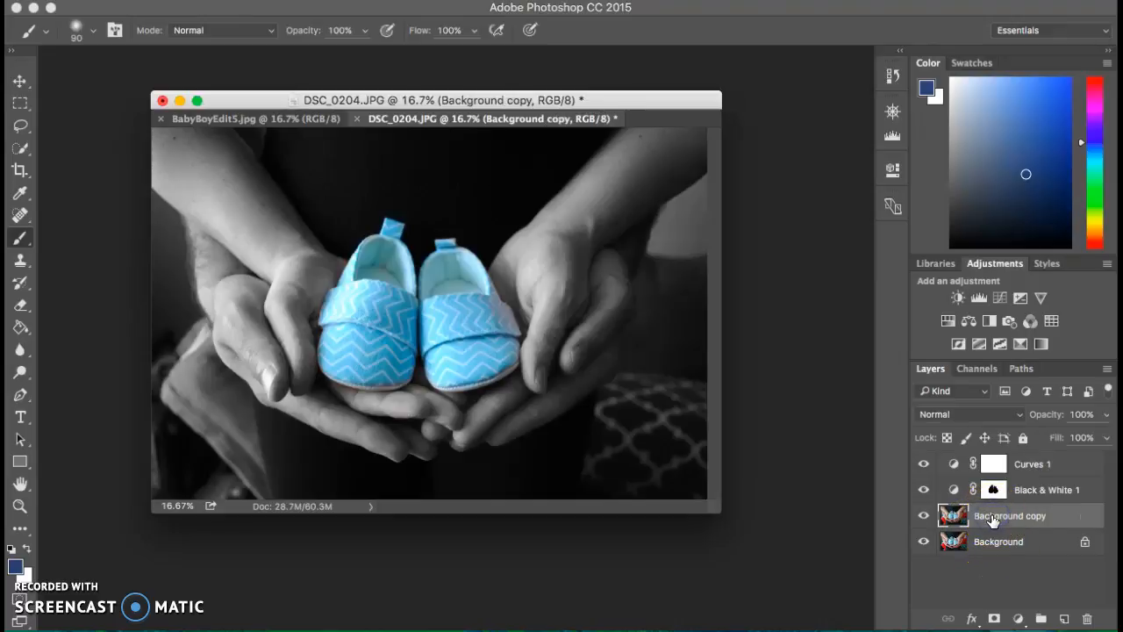
click(996, 546)
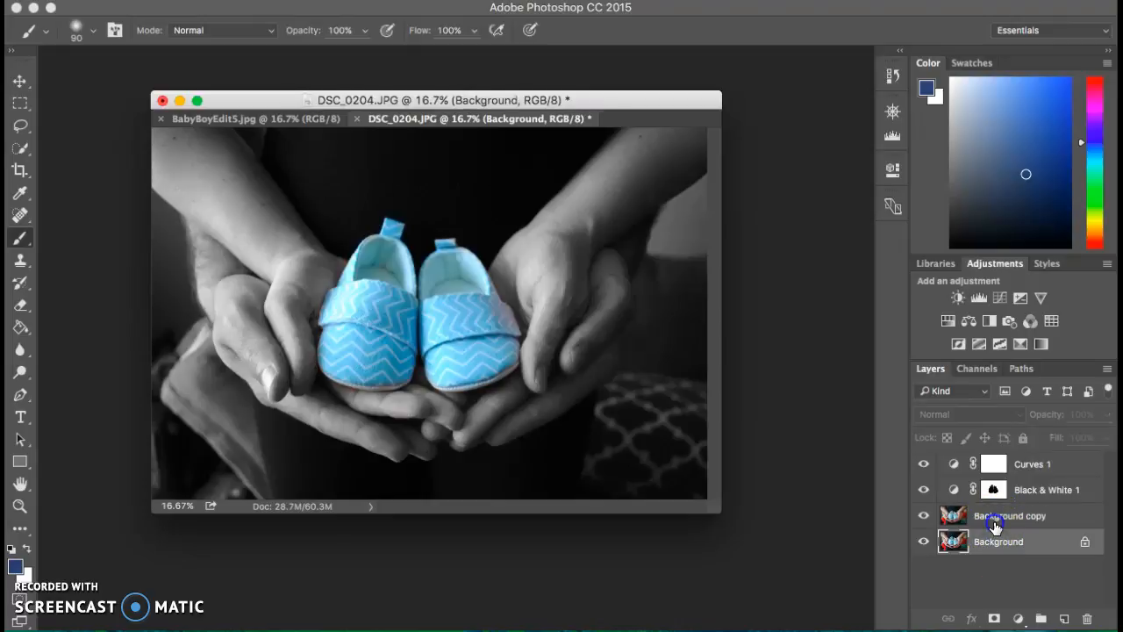
Add an Exposure adjustment layer directly above Background copy and lower its exposure to about -12.6 to black out the image
click(996, 523)
click(1020, 620)
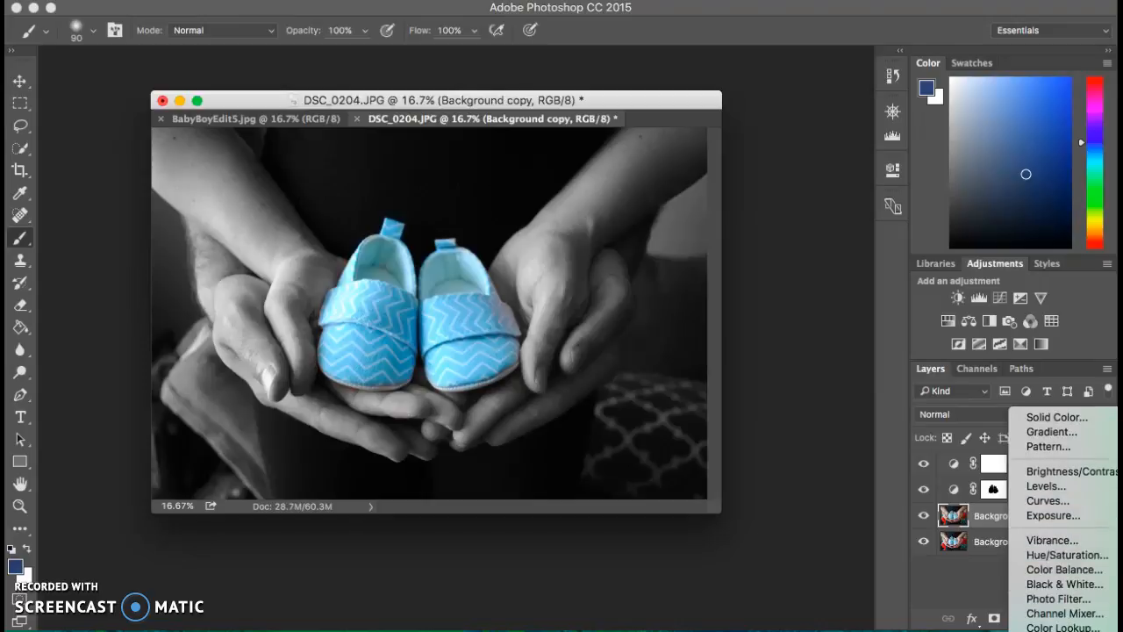
click(1051, 515)
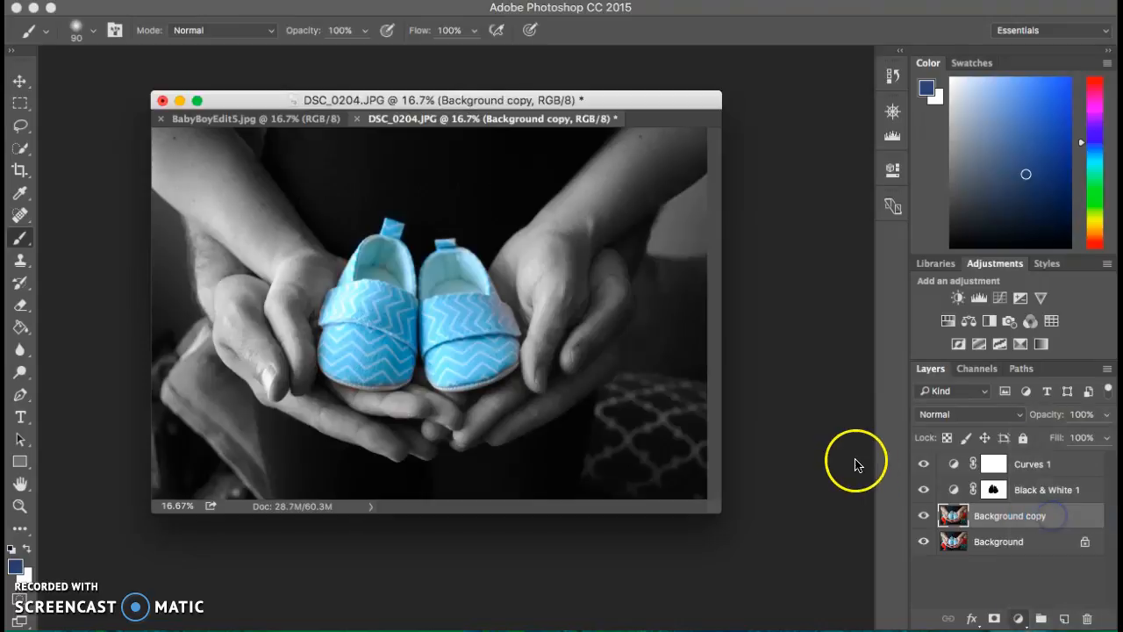
drag(745, 253, 676, 254)
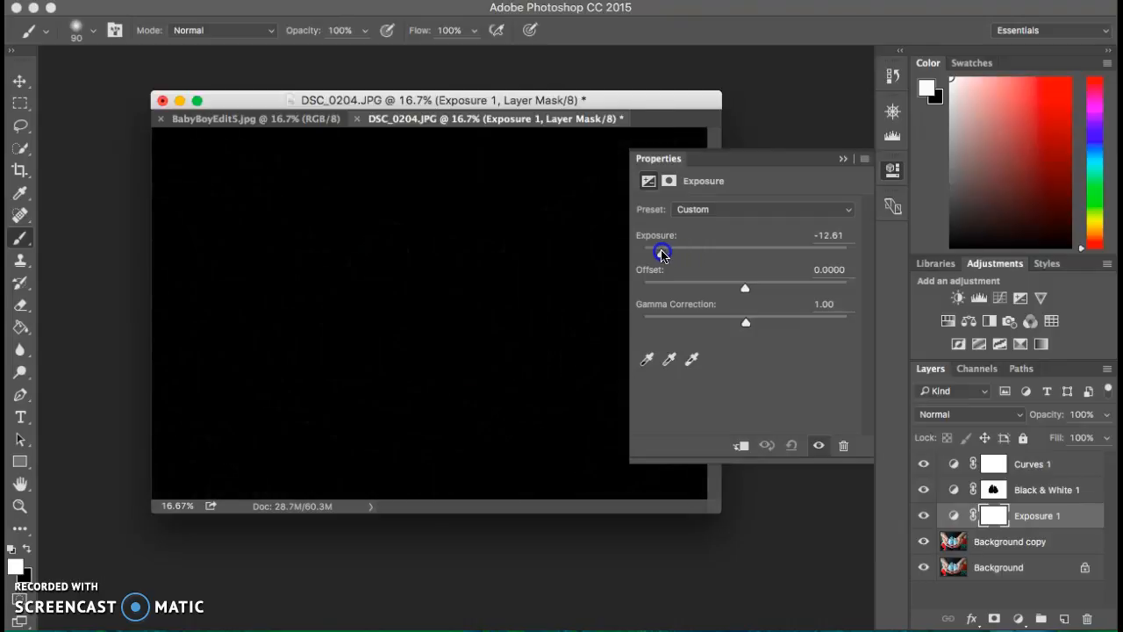
click(744, 437)
click(843, 158)
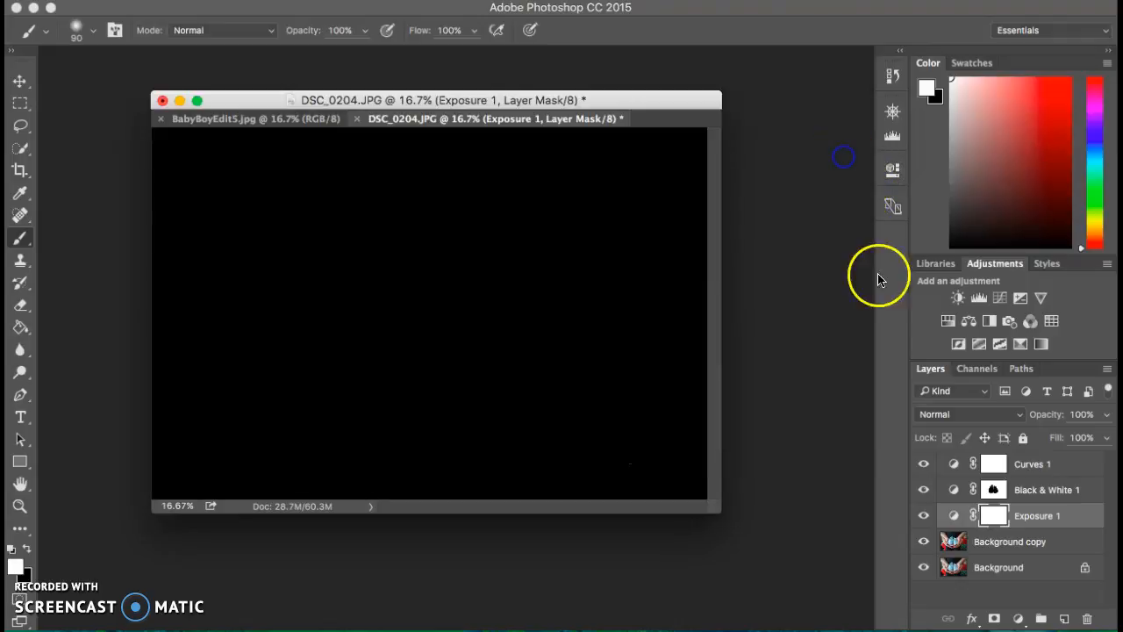
Toggle the visibility of Exposure 1 to compare the image with and without it, and examine its white layer mask
click(924, 517)
click(923, 517)
click(923, 517)
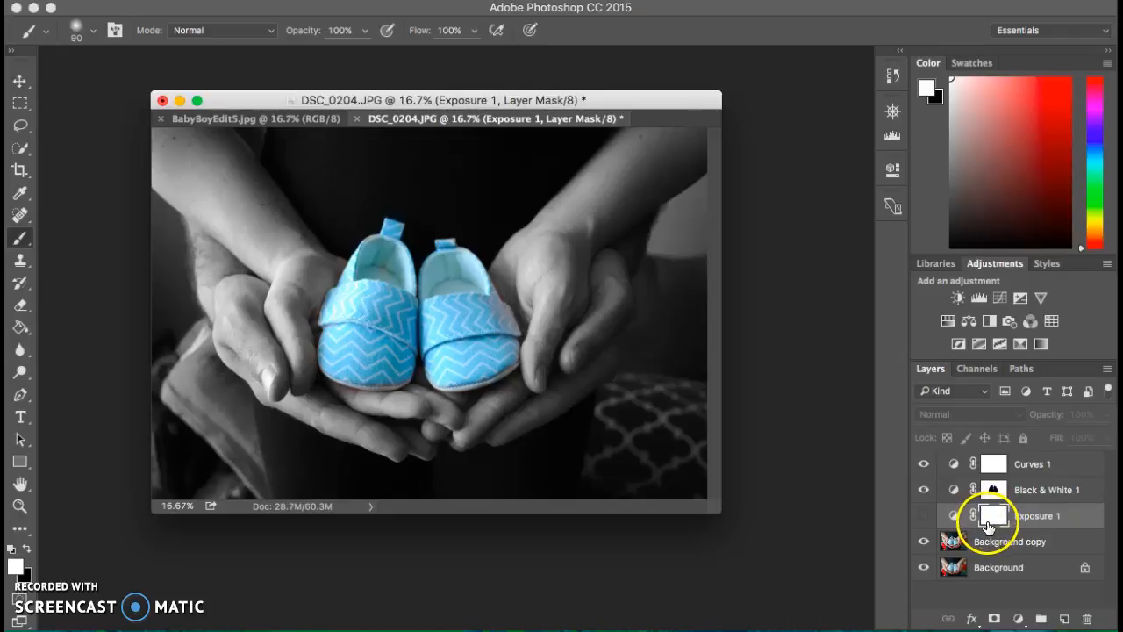
click(923, 516)
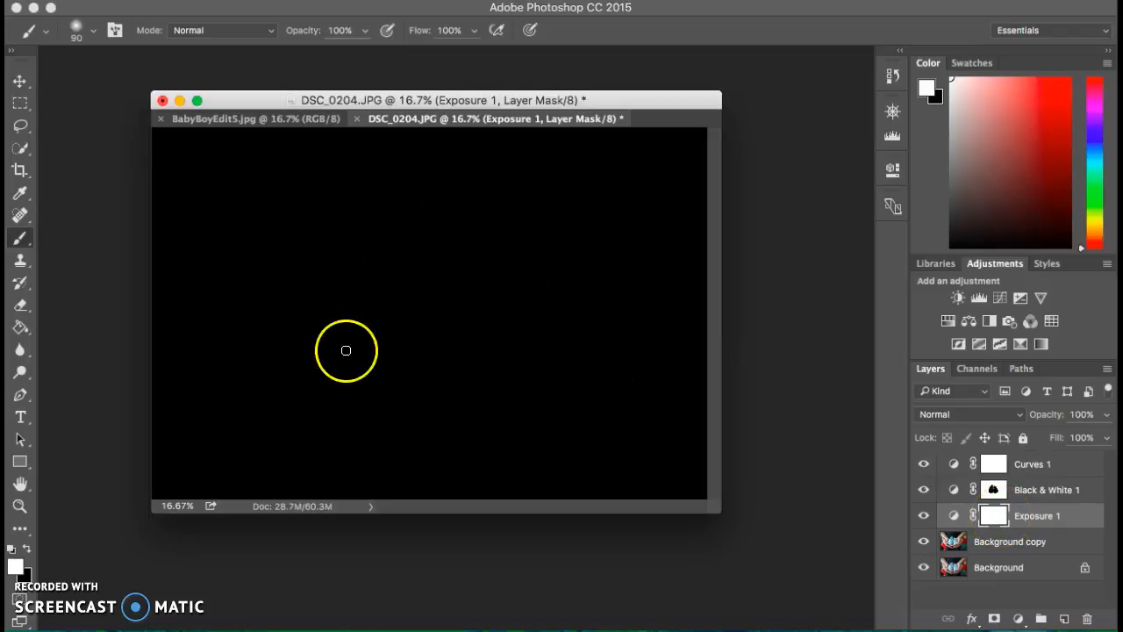
click(998, 520)
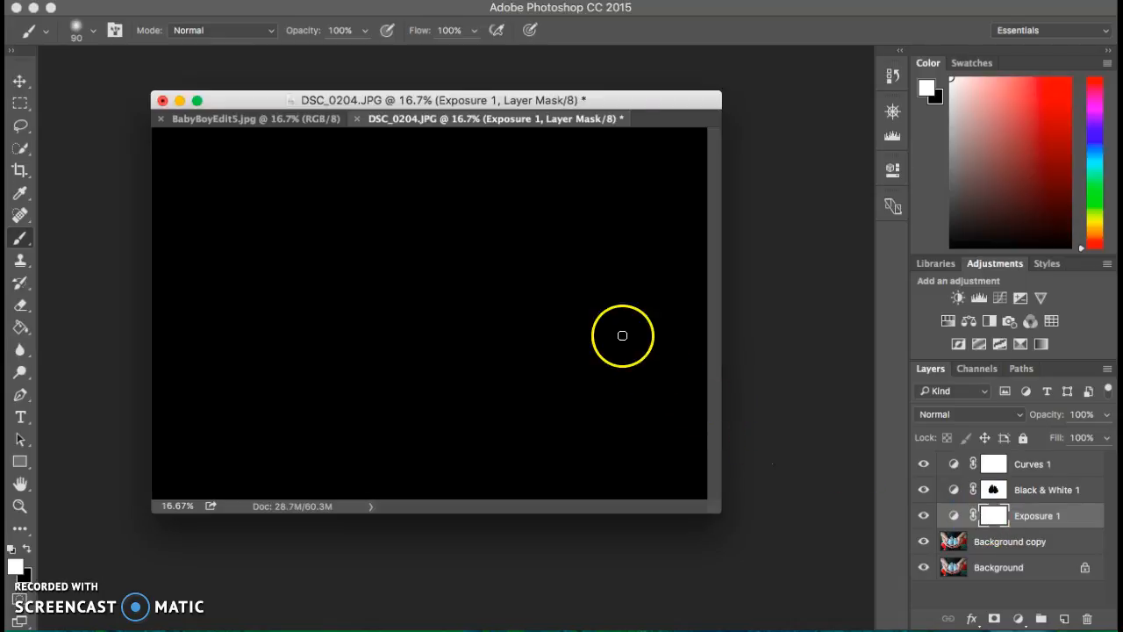
click(999, 518)
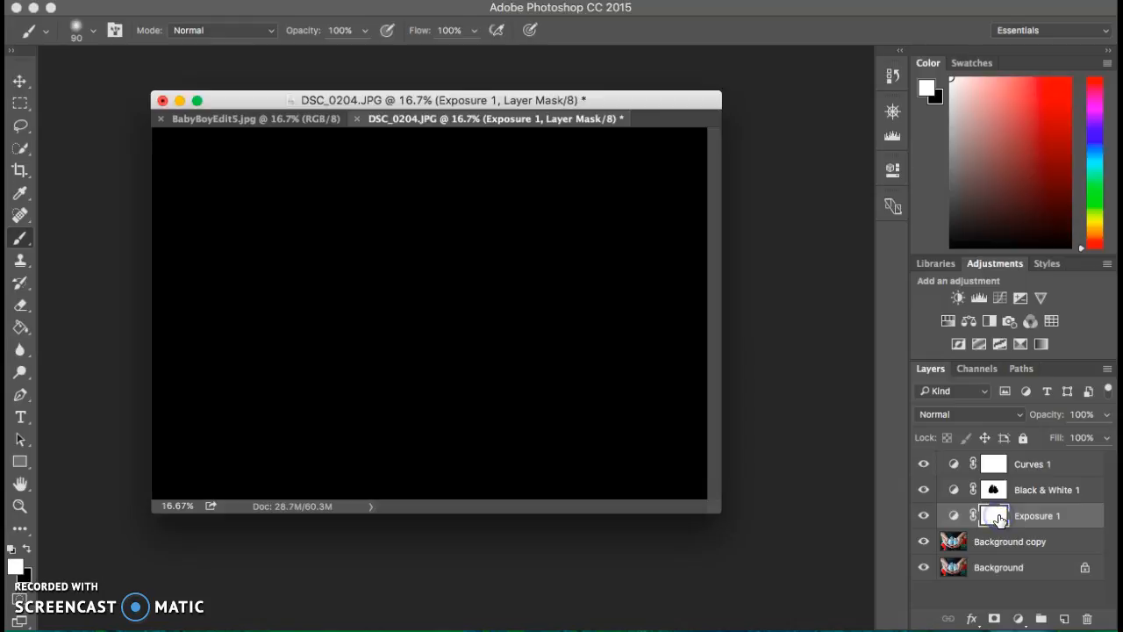
click(28, 549)
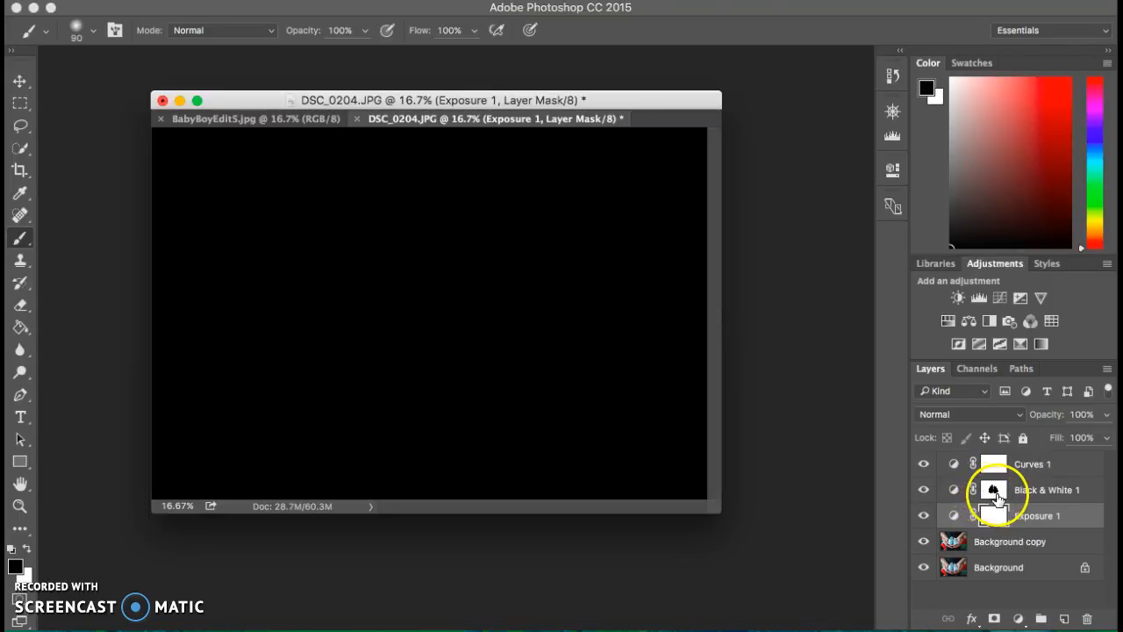
click(924, 517)
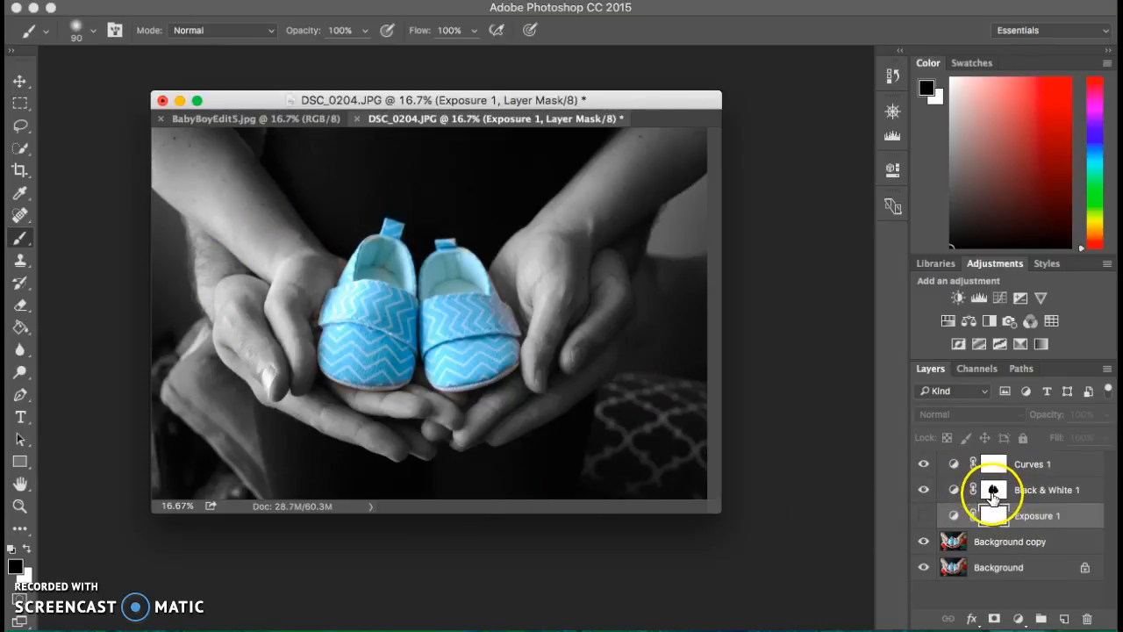
click(924, 515)
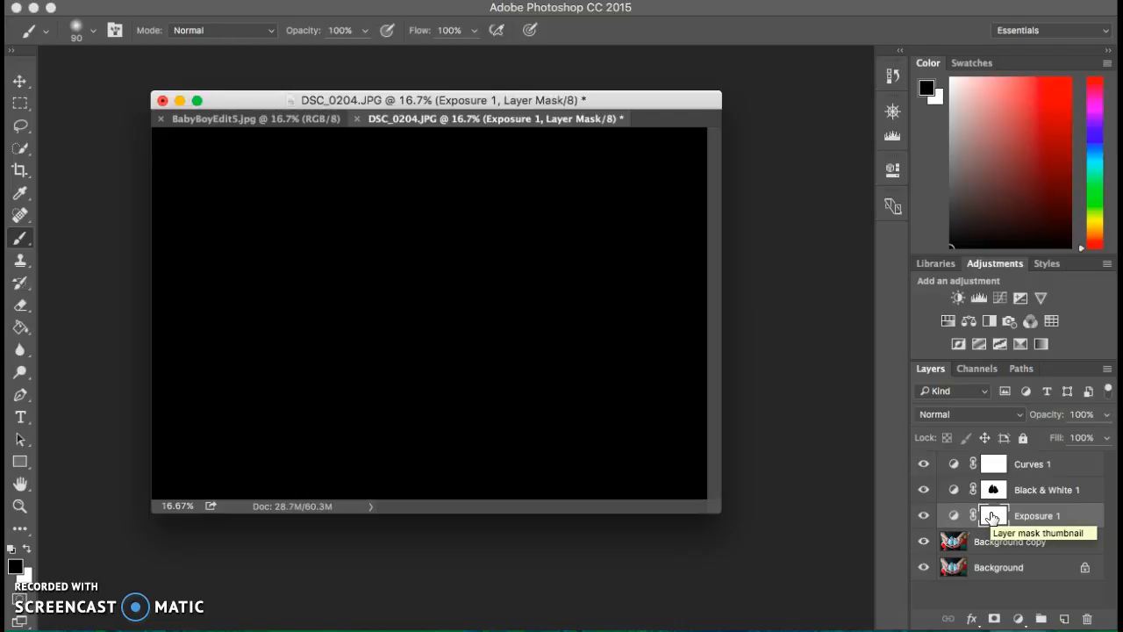
Invert the Exposure 1 layer mask to black and set white as the foreground colour for painting on it
key(super+i)
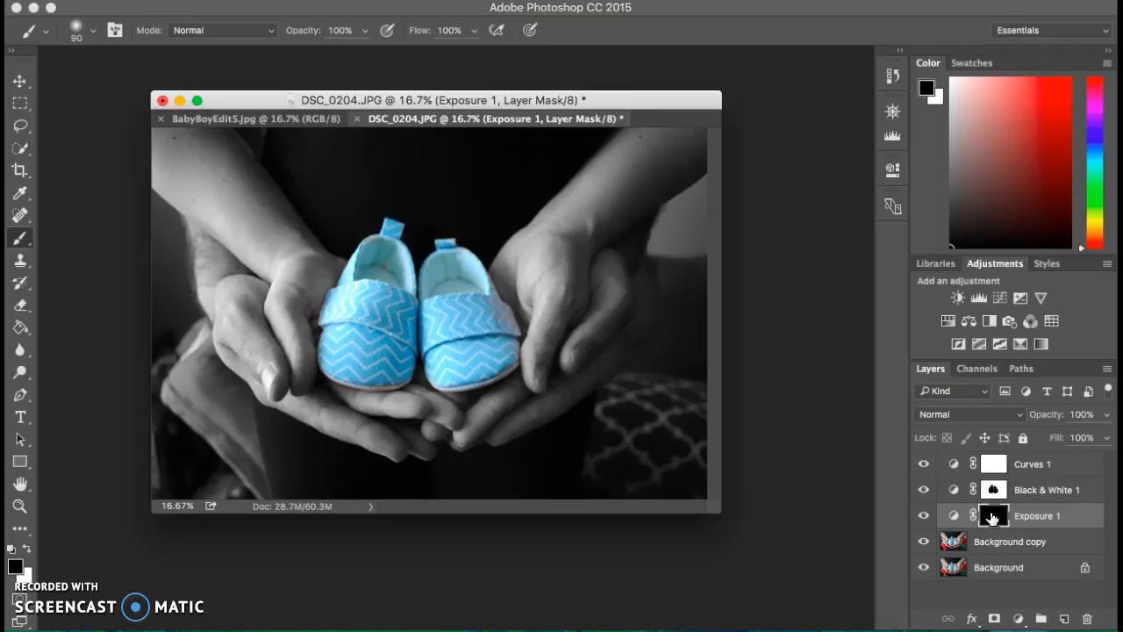
click(997, 520)
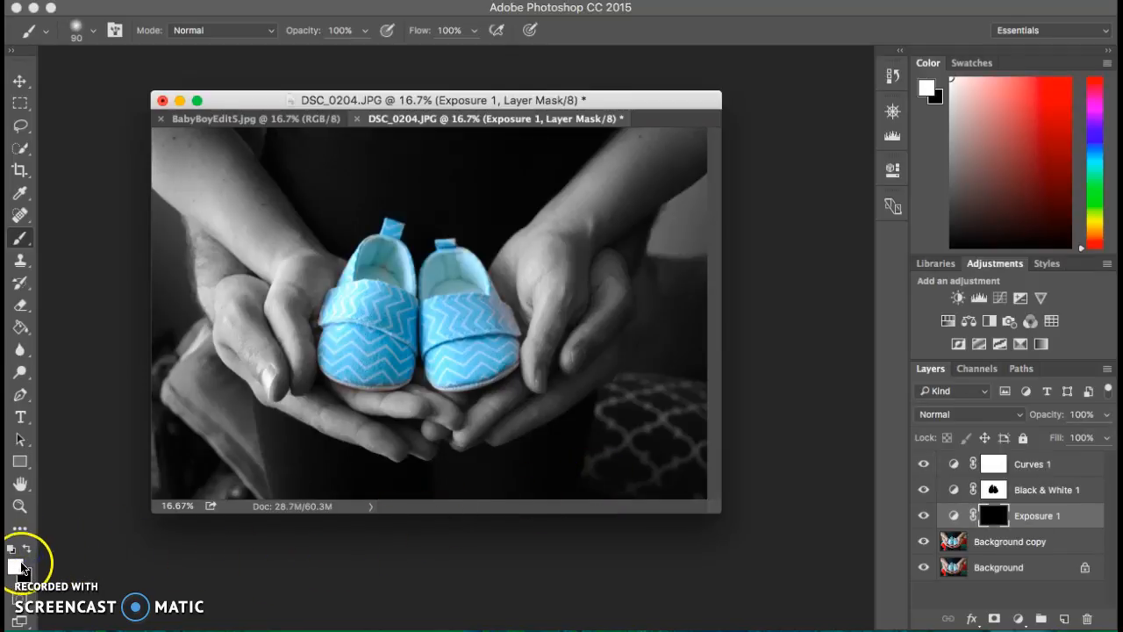
click(992, 518)
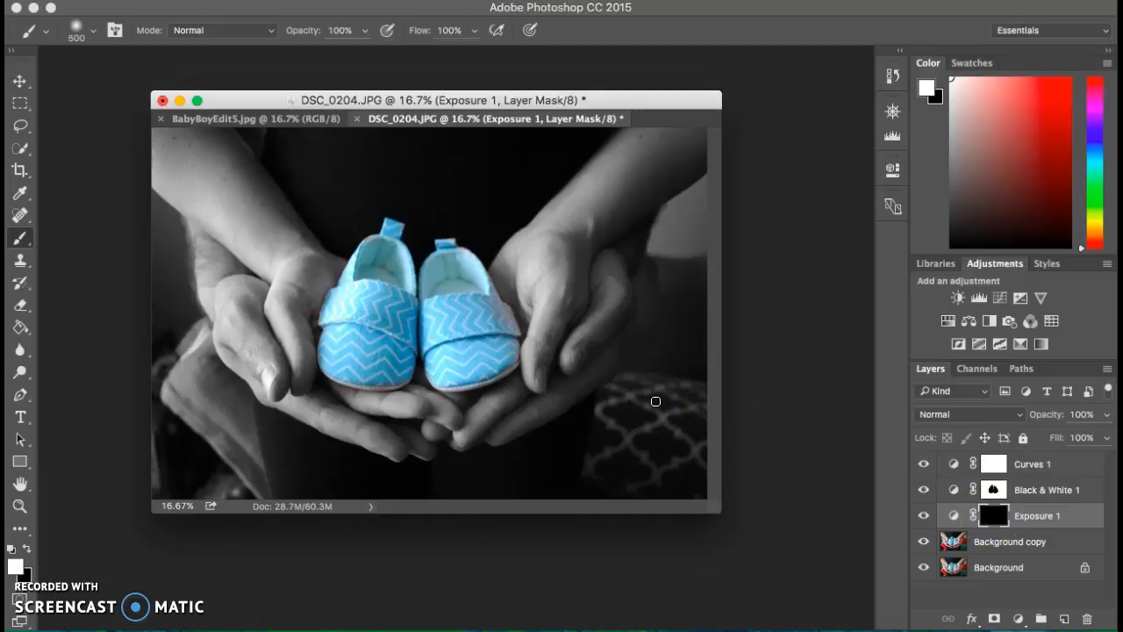
Paint white with a 500 px brush on the Exposure 1 mask to black out the background on both sides, above and below the hands
mouse_move(656, 401)
mouse_down()
mouse_move(623, 458)
mouse_move(633, 417)
mouse_move(607, 458)
mouse_move(619, 434)
mouse_move(678, 442)
mouse_move(688, 478)
mouse_move(654, 412)
mouse_move(617, 413)
mouse_move(650, 378)
mouse_move(674, 319)
mouse_move(692, 427)
mouse_up()
mouse_move(678, 294)
mouse_down()
mouse_move(691, 246)
mouse_move(671, 285)
mouse_move(695, 222)
mouse_up()
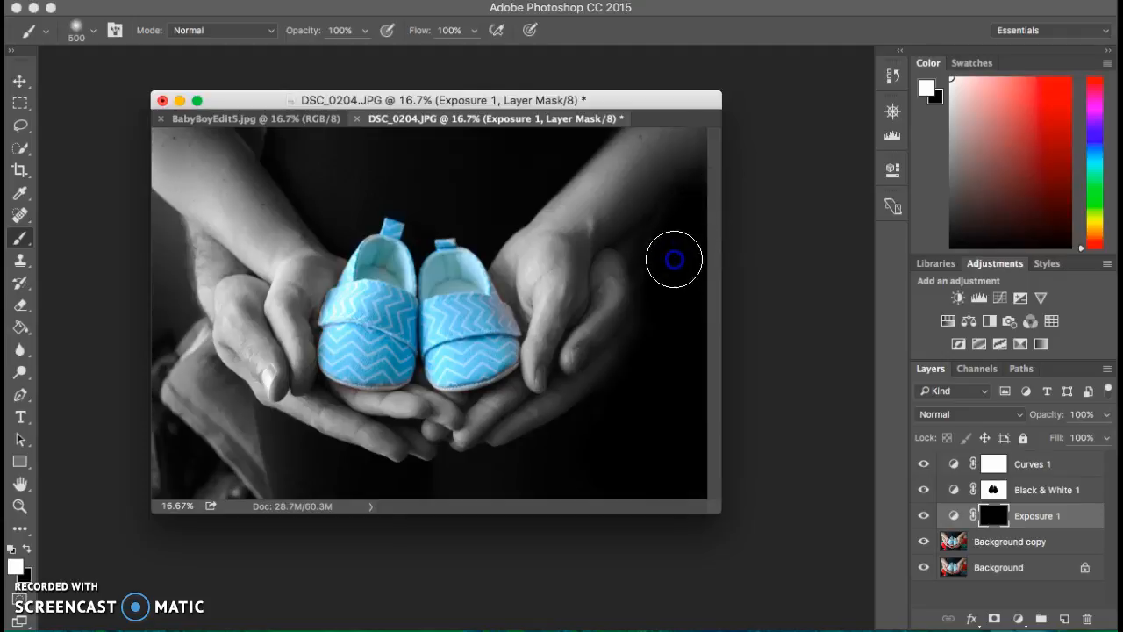
mouse_move(285, 454)
mouse_down()
mouse_move(201, 451)
mouse_move(237, 465)
mouse_move(216, 432)
mouse_move(239, 479)
mouse_up()
mouse_move(226, 433)
mouse_down()
mouse_move(228, 416)
mouse_move(190, 386)
mouse_move(175, 444)
mouse_up()
mouse_move(163, 343)
mouse_down()
mouse_move(173, 351)
mouse_move(163, 319)
mouse_move(172, 361)
mouse_up()
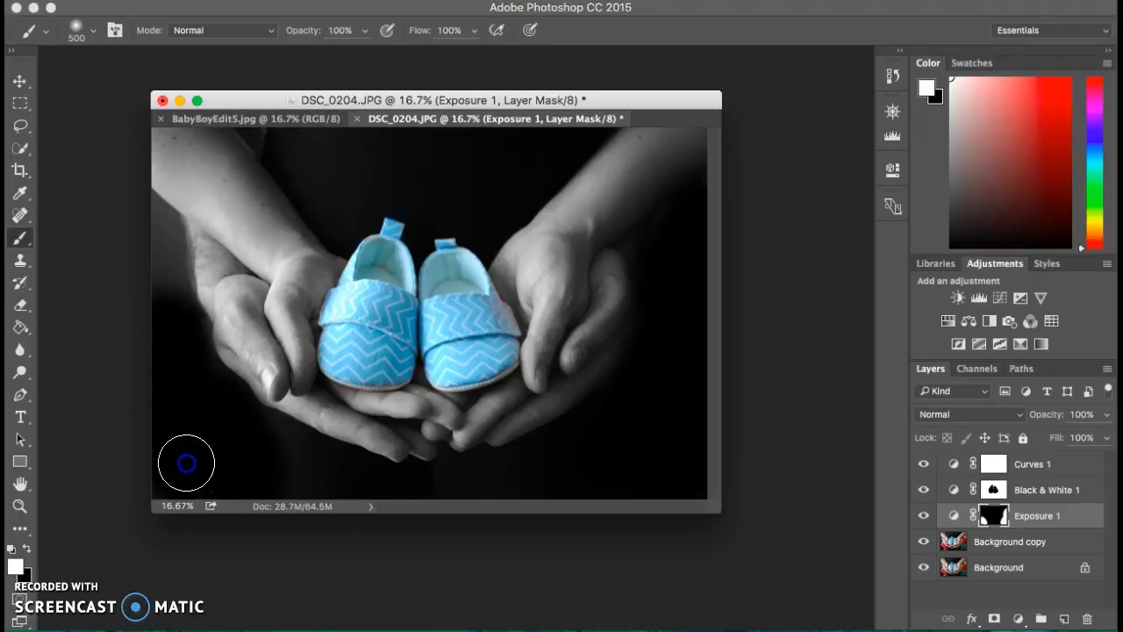
mouse_move(204, 465)
mouse_down()
mouse_move(238, 467)
mouse_move(172, 338)
mouse_move(140, 212)
mouse_move(164, 331)
mouse_up()
mouse_move(180, 392)
mouse_down()
mouse_move(183, 334)
mouse_move(176, 366)
mouse_move(231, 459)
mouse_move(245, 442)
mouse_move(306, 492)
mouse_move(273, 473)
mouse_up()
drag(321, 260, 281, 135)
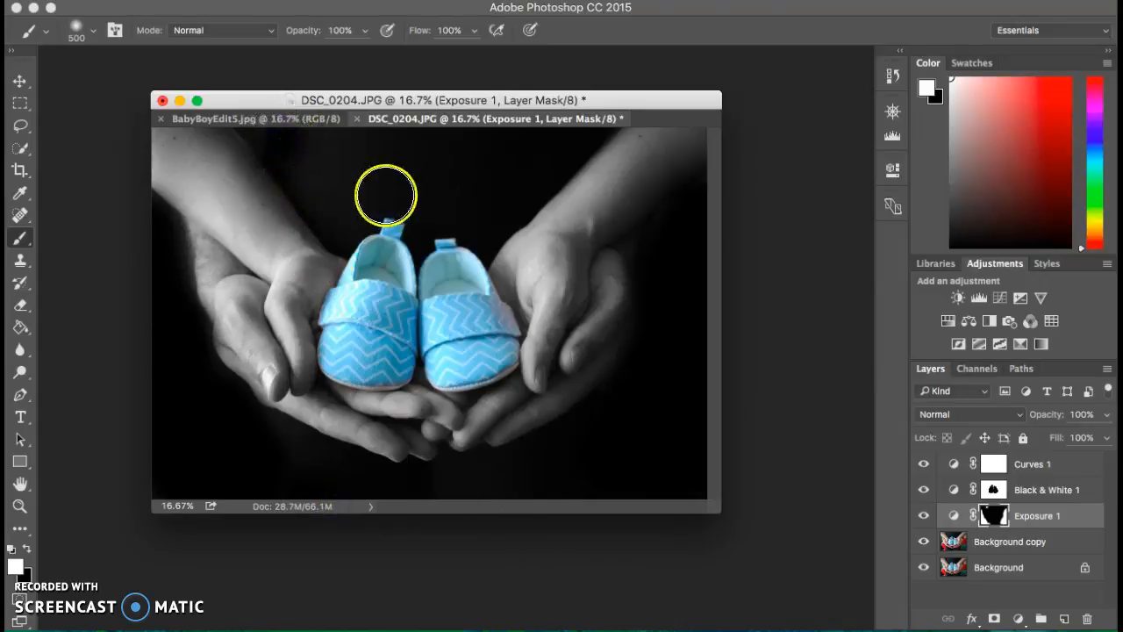
drag(292, 463, 299, 471)
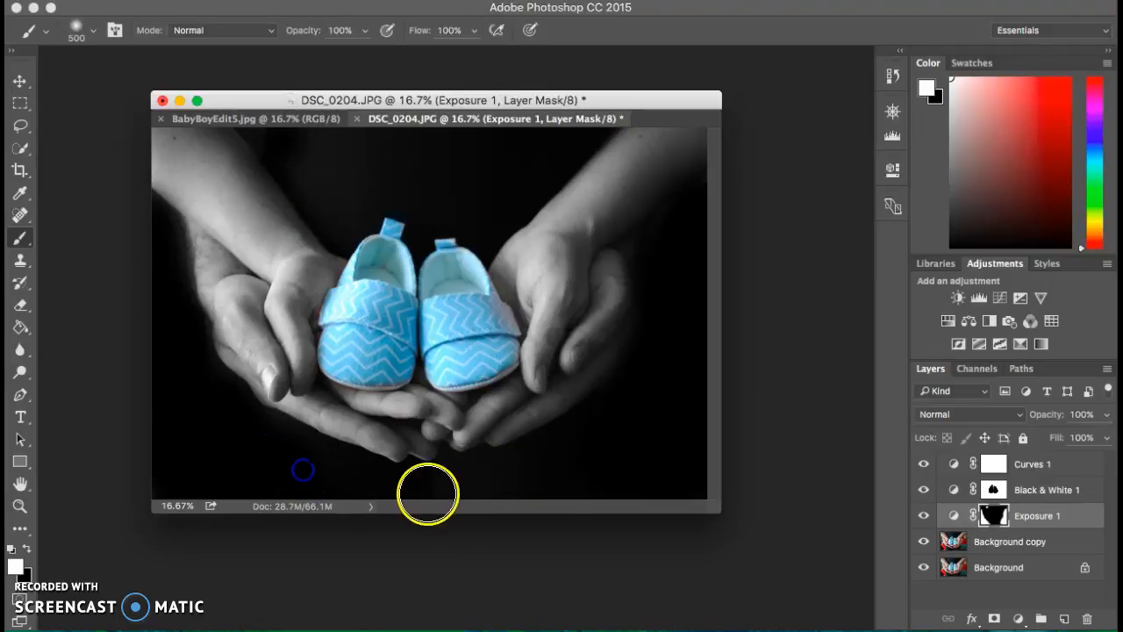
click(617, 422)
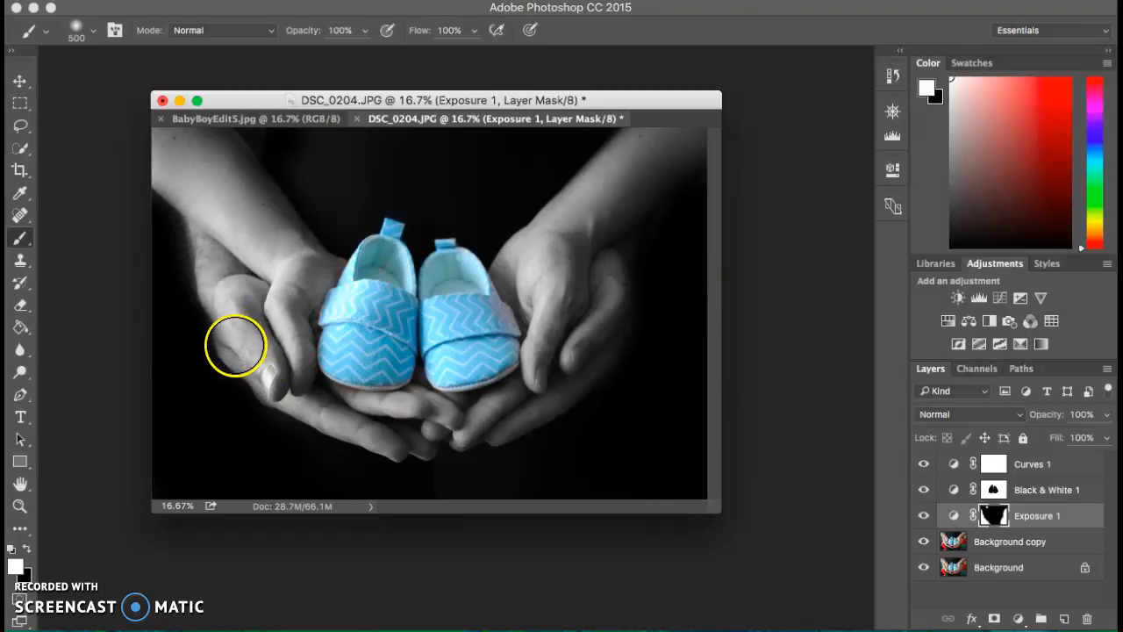
Paint black on the Exposure 1 mask over the outer fingers of both hands to restore their brightness
click(26, 548)
click(239, 330)
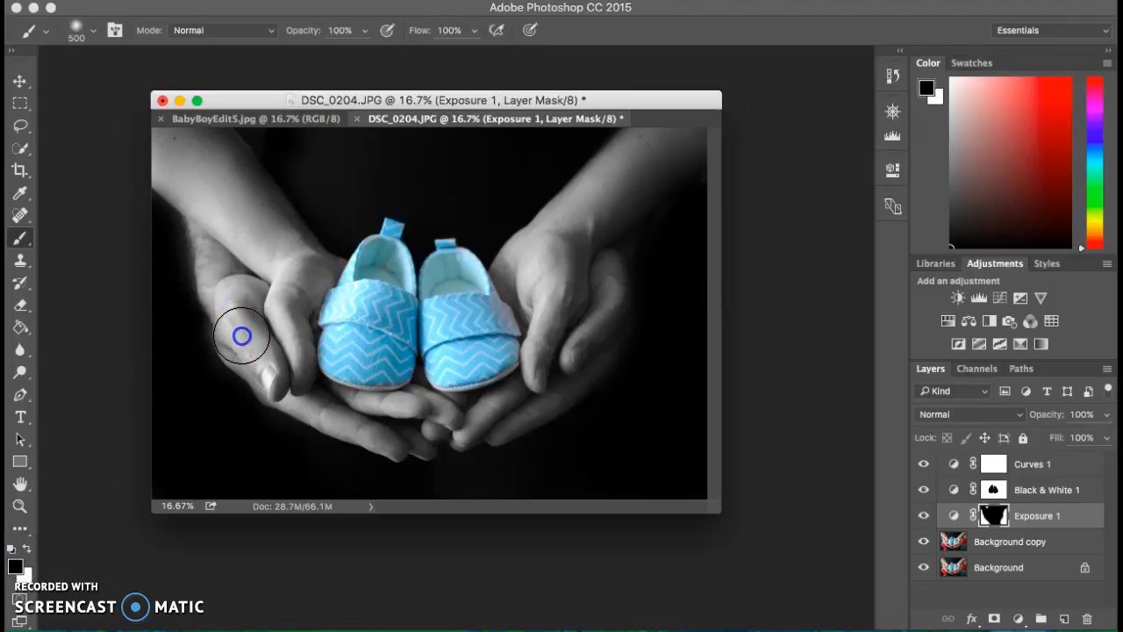
drag(611, 270, 613, 306)
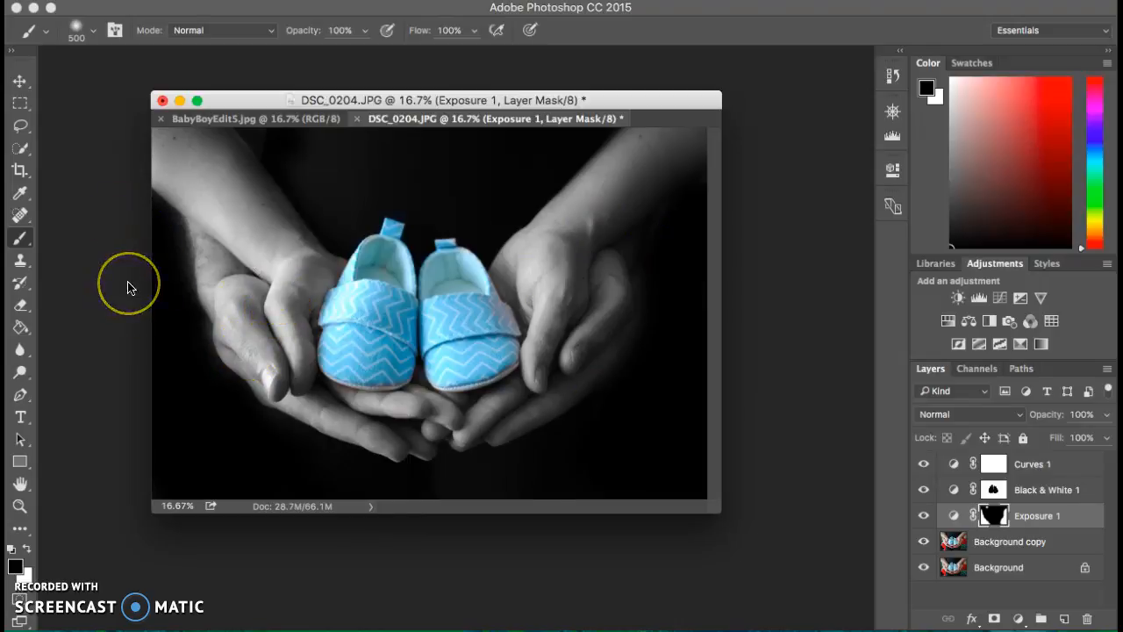
Compare the DSC_0204.JPG edit with the reference image BabyBoyEdit5.jpg by switching between the two documents
click(226, 119)
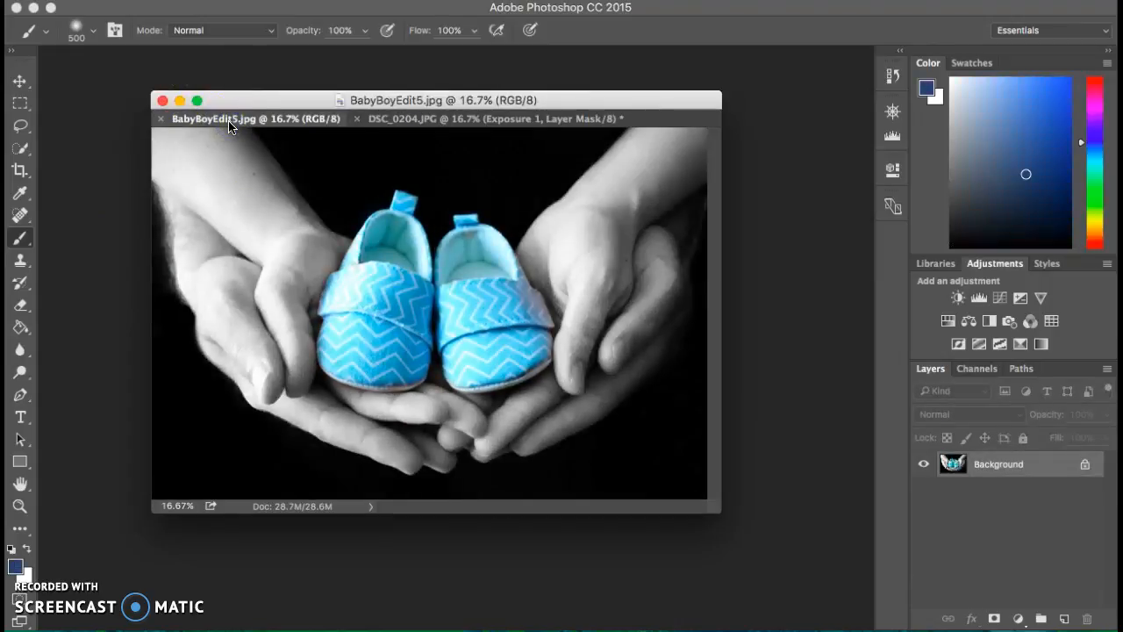
click(443, 120)
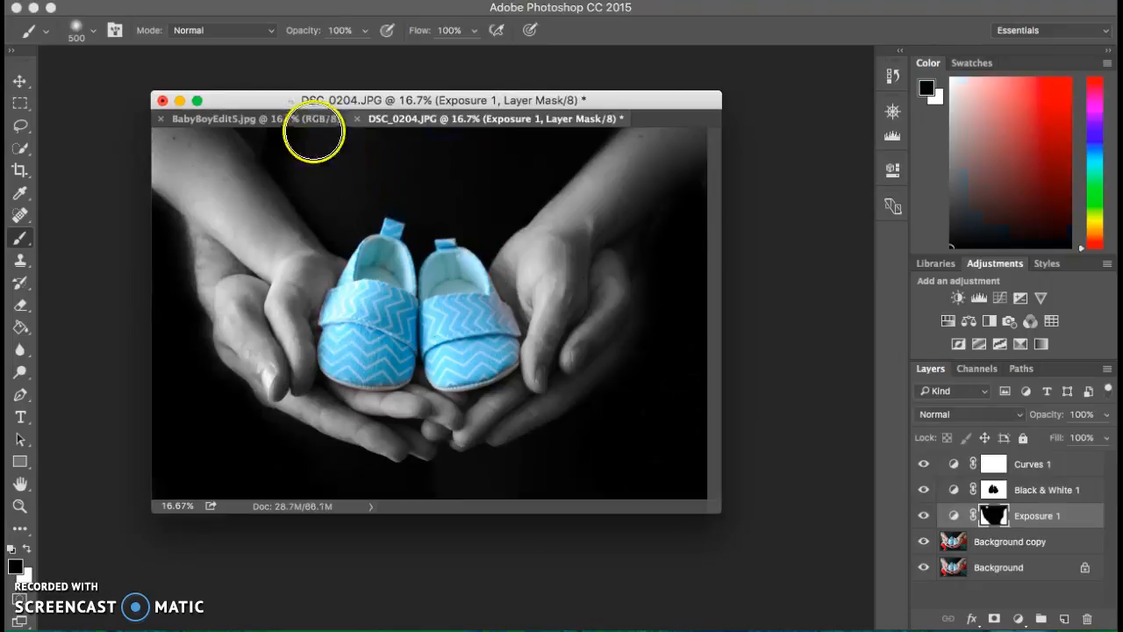
click(313, 120)
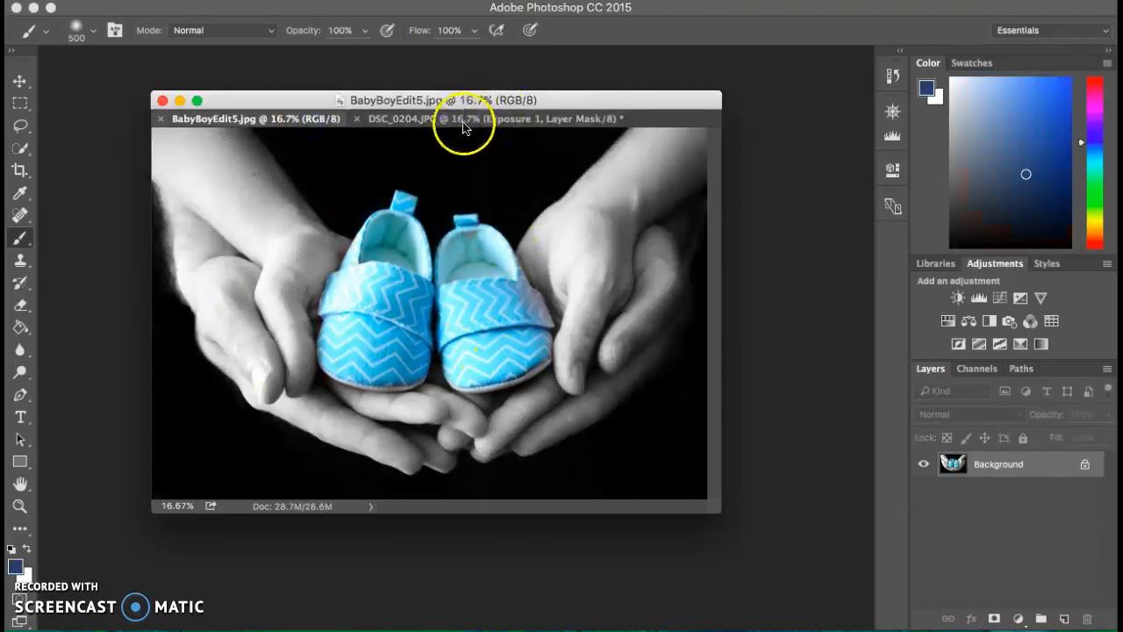
click(463, 120)
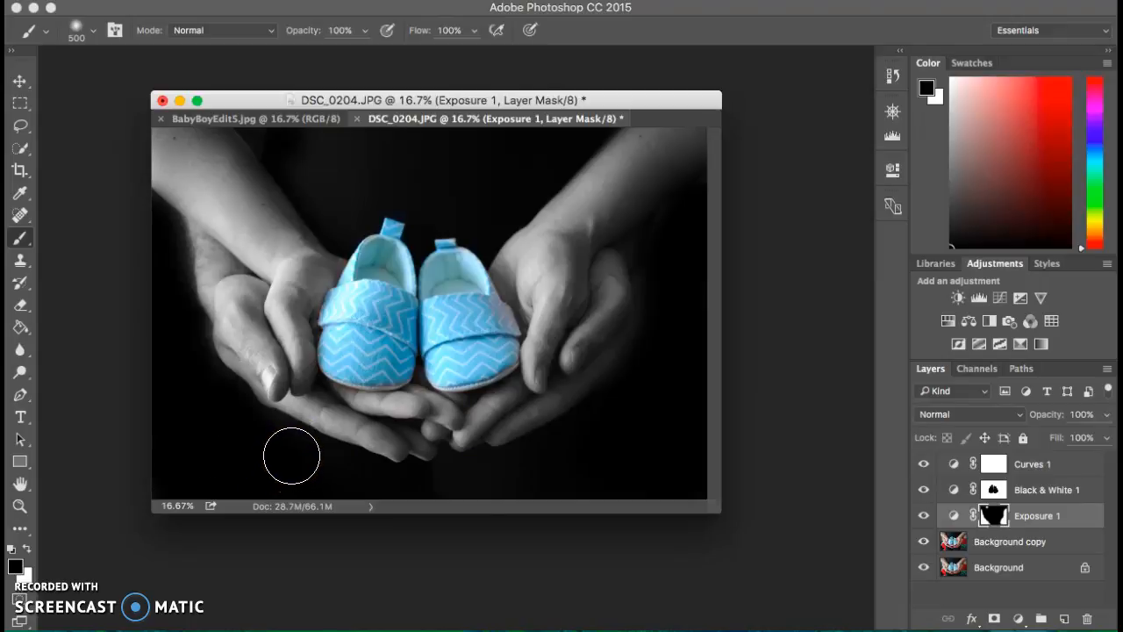
Touch up the Exposure 1 mask beside the left forearm and paint black over both forearms to keep them bright
right_click(281, 135)
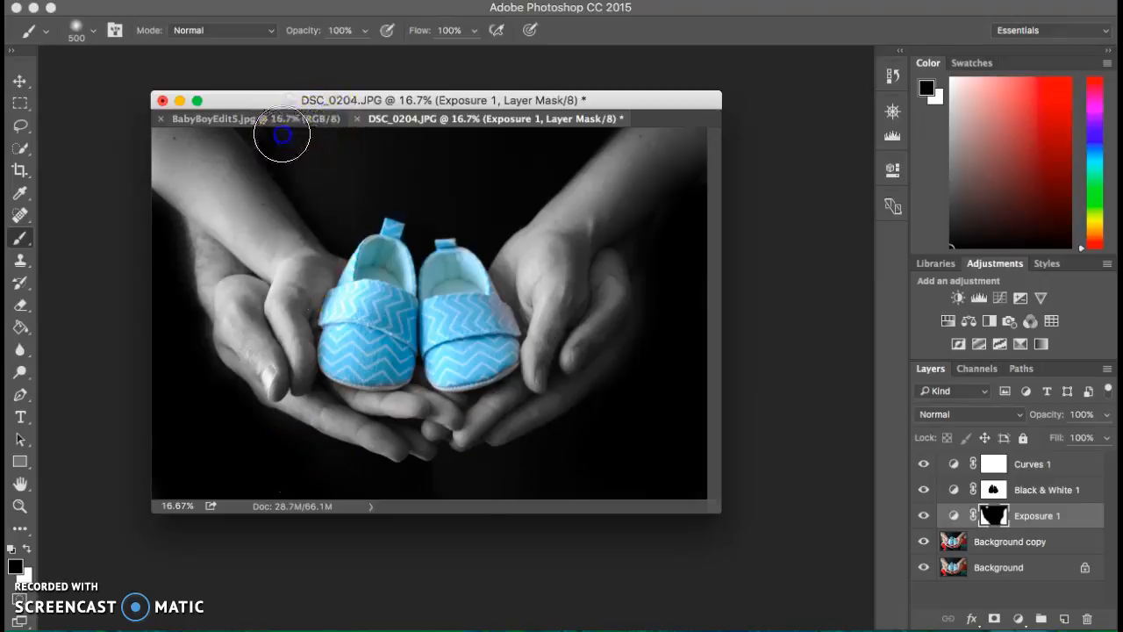
mouse_move(293, 150)
mouse_down()
mouse_move(269, 135)
mouse_move(329, 173)
mouse_up()
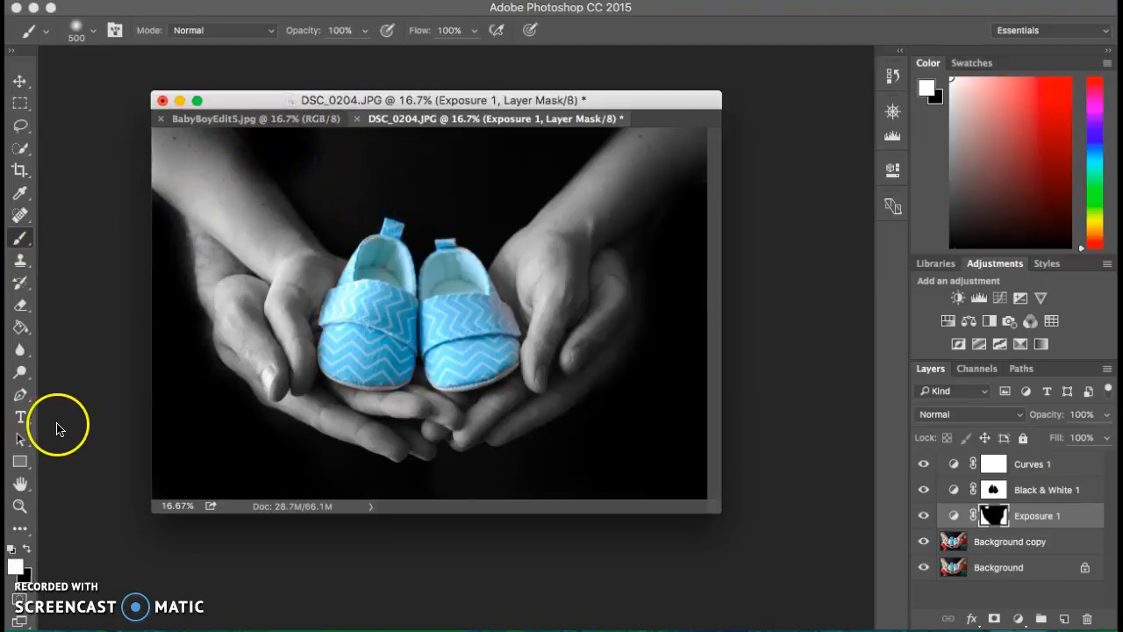
click(26, 549)
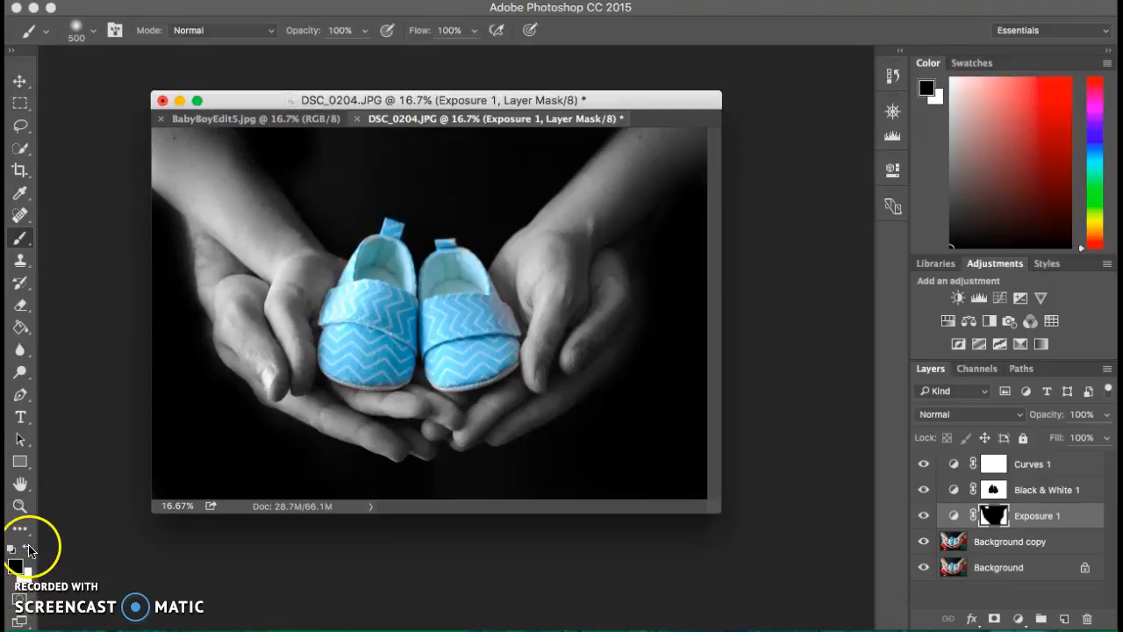
click(226, 170)
mouse_move(226, 169)
mouse_down()
mouse_move(247, 196)
mouse_move(220, 156)
mouse_up()
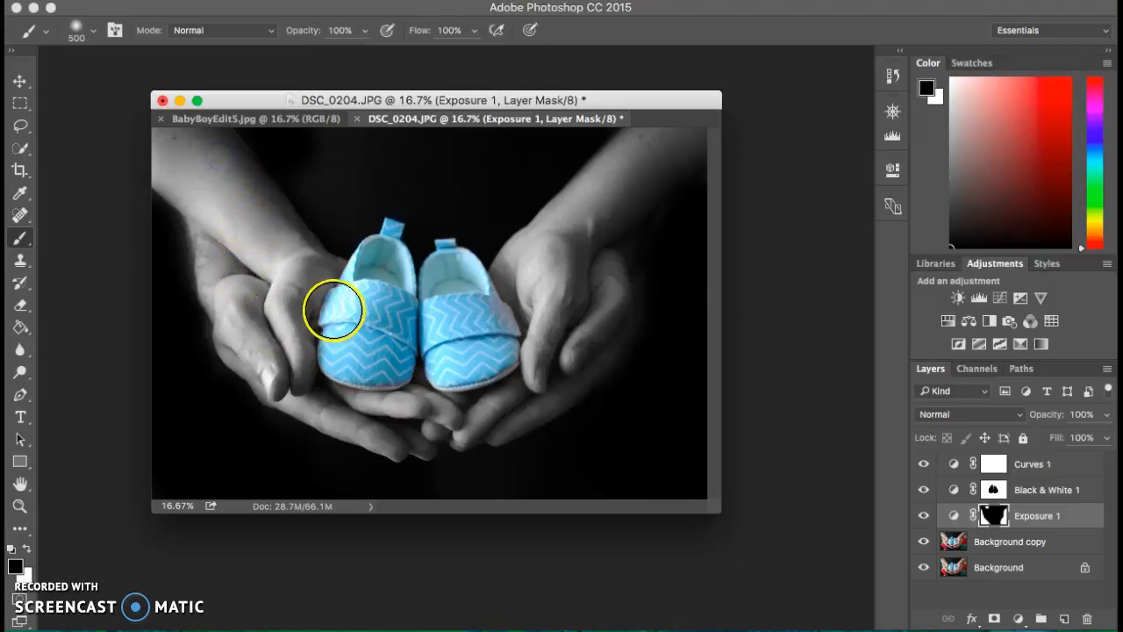
click(678, 151)
drag(665, 168, 642, 179)
Swap the foreground and background colours back and forth, leaving white as the foreground colour
key(x)
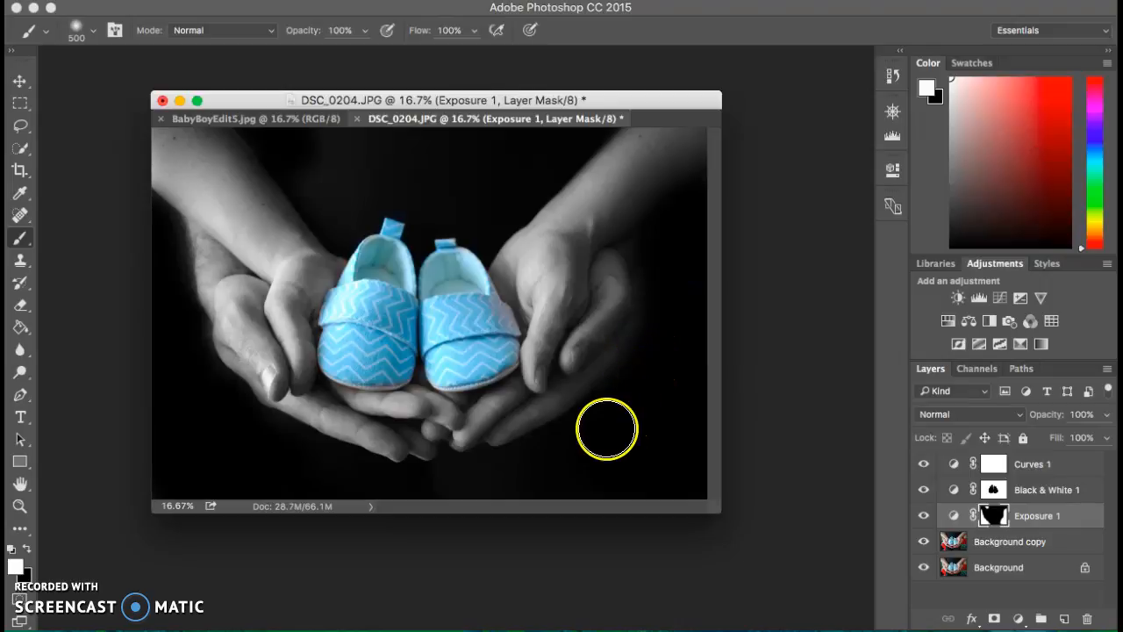
key(x)
key(x)
key(x)
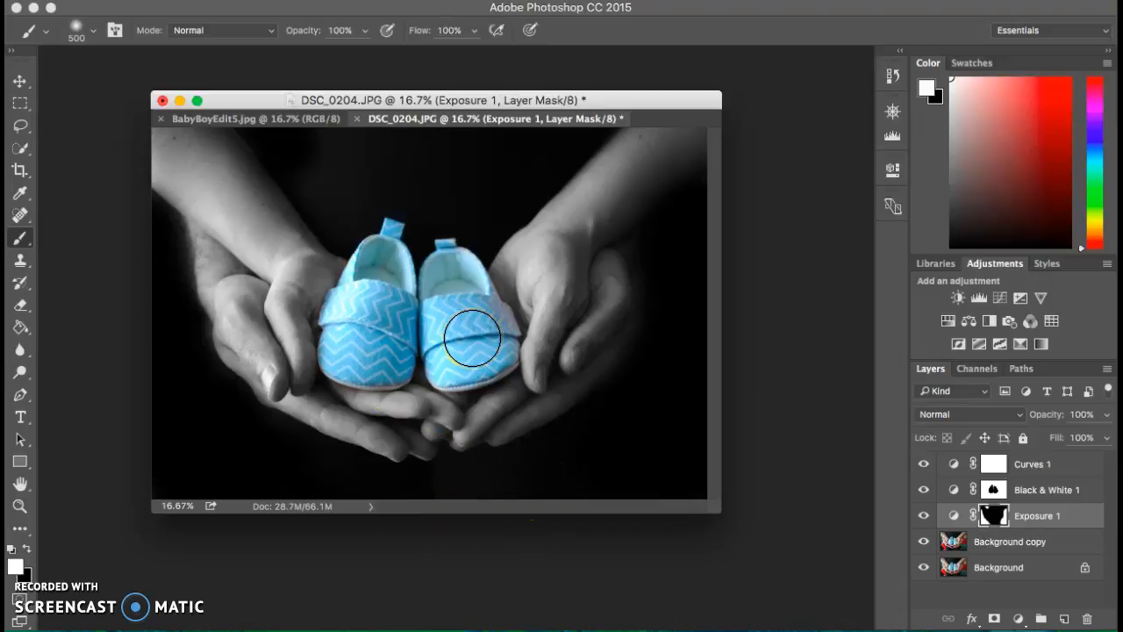
Check the darkened background against BabyBoyEdit5.jpg once more and return to DSC_0204.JPG
click(294, 119)
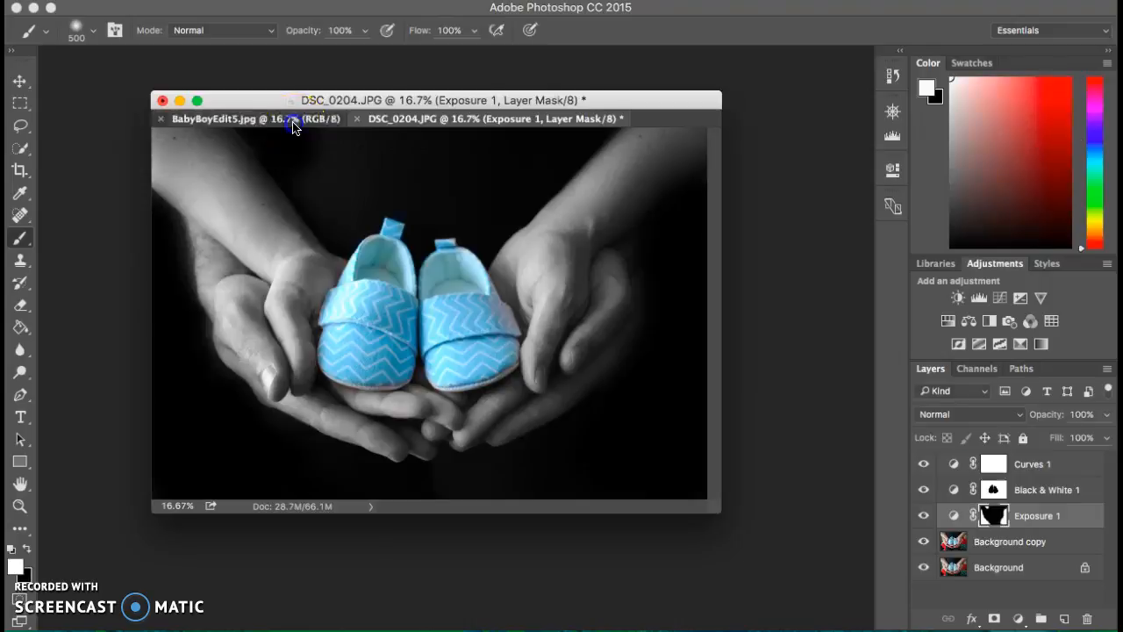
alt+click(441, 377)
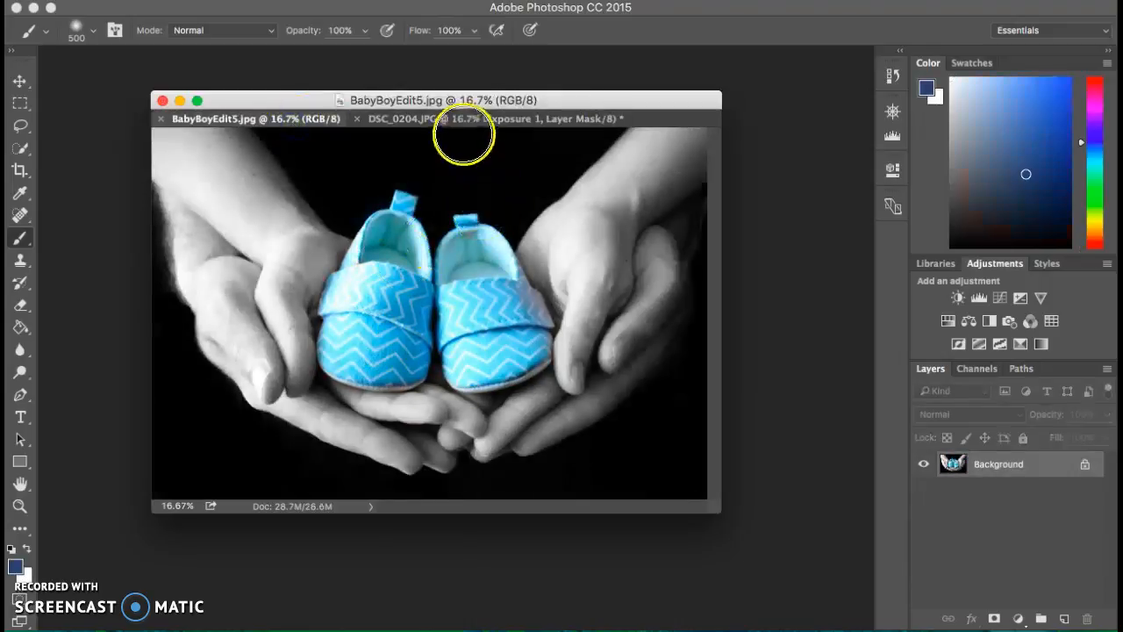
click(464, 123)
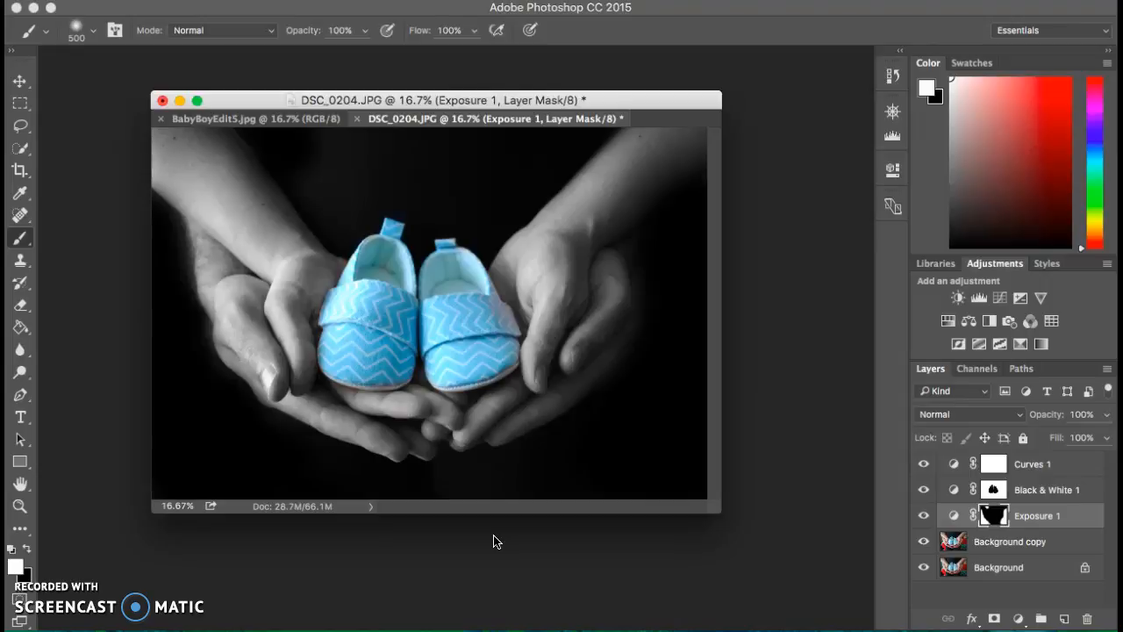
click(545, 515)
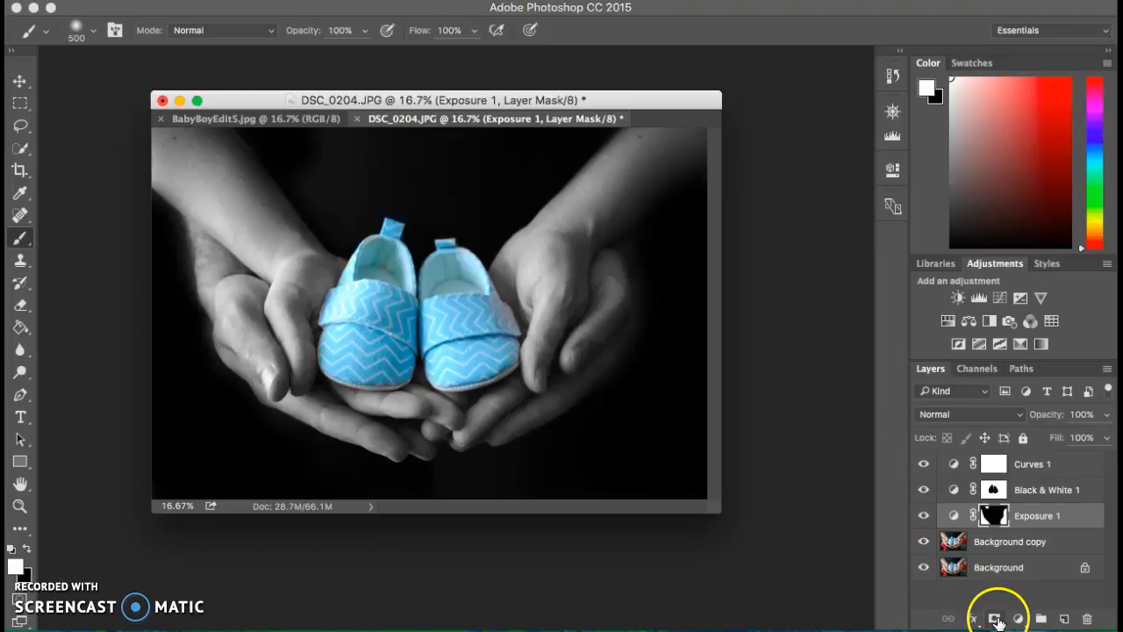
Add a Hue/Saturation adjustment layer above Background copy, try the saturation around +47 and -4, and reset the adjustment
click(1021, 537)
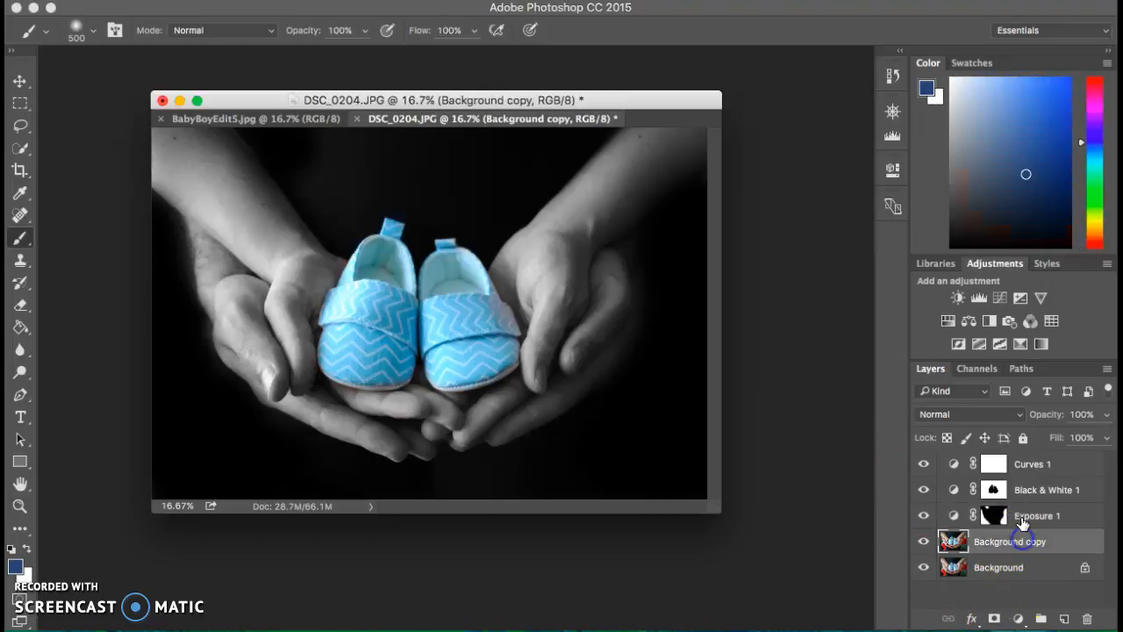
click(1018, 621)
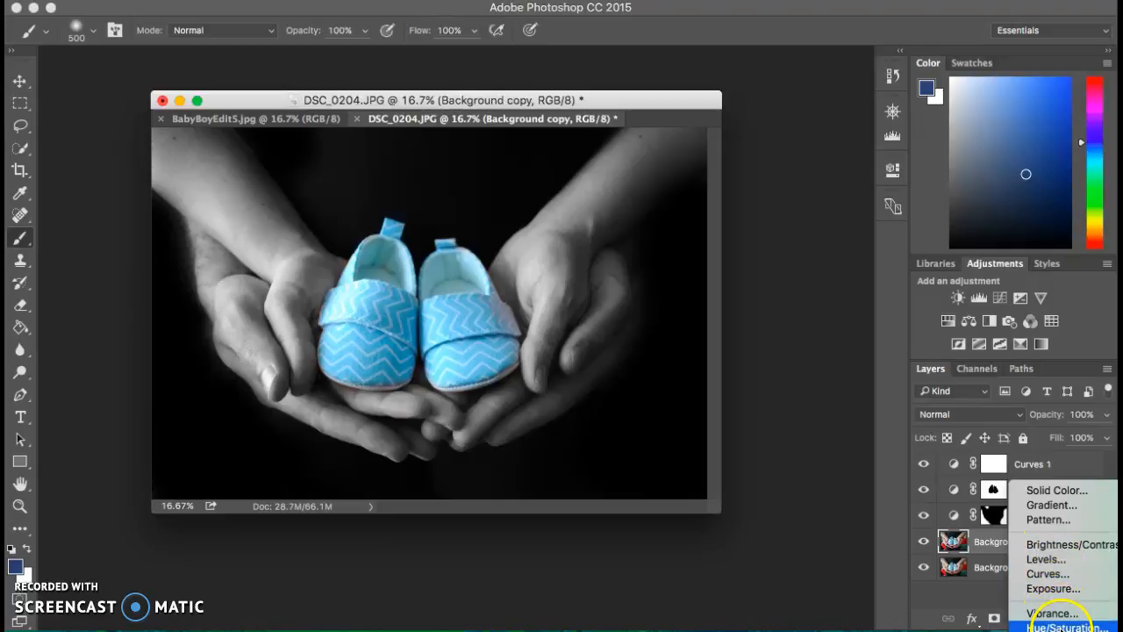
drag(746, 302, 801, 324)
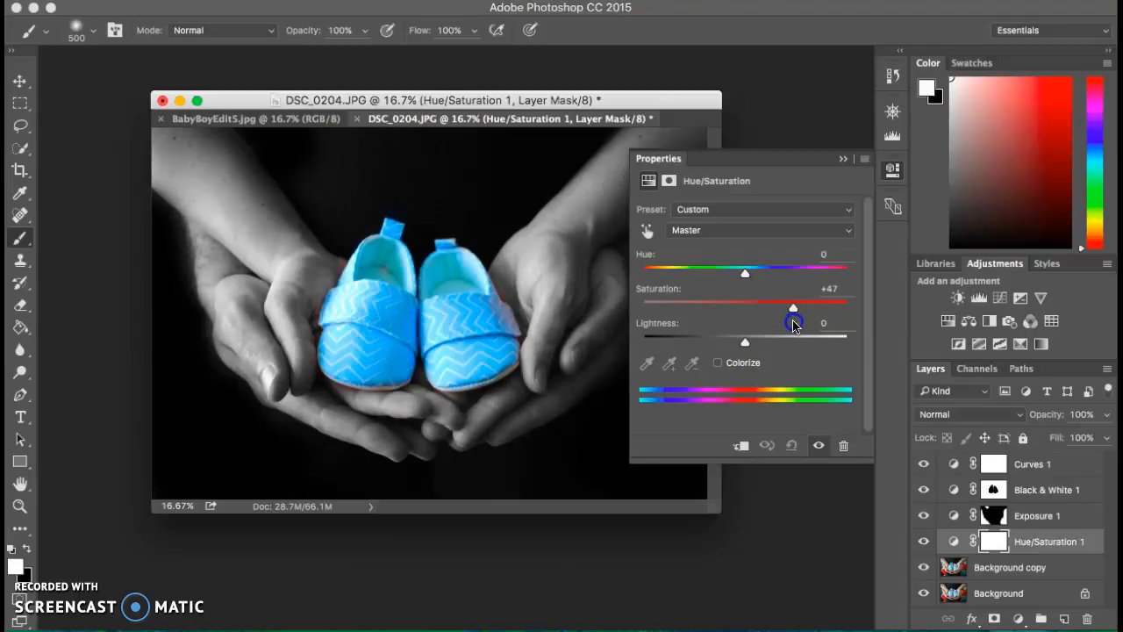
click(792, 446)
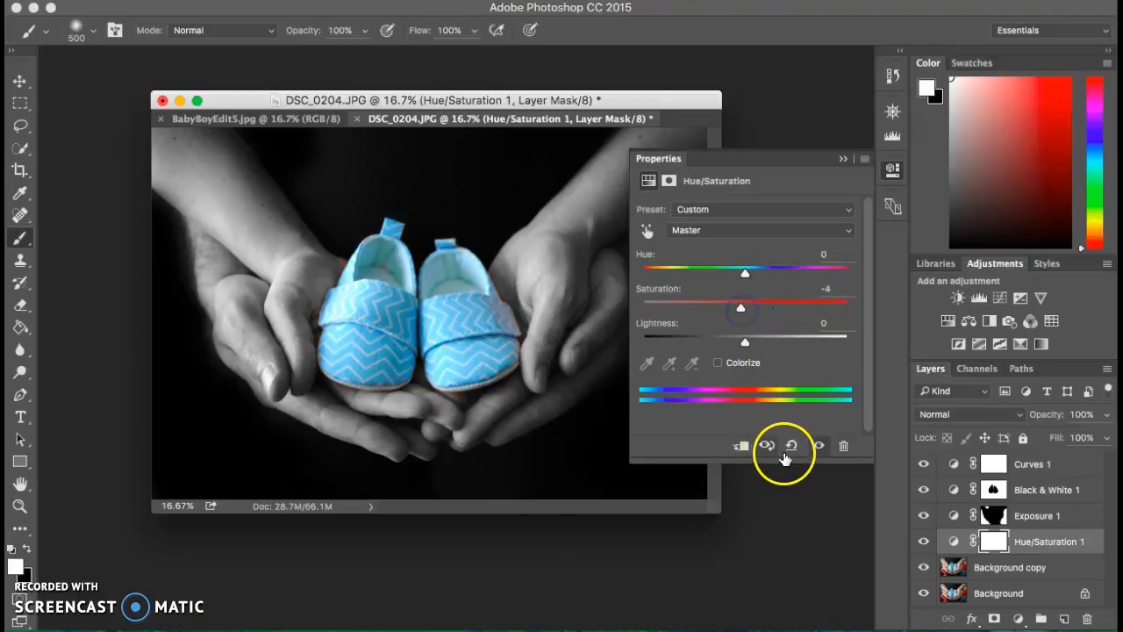
click(842, 163)
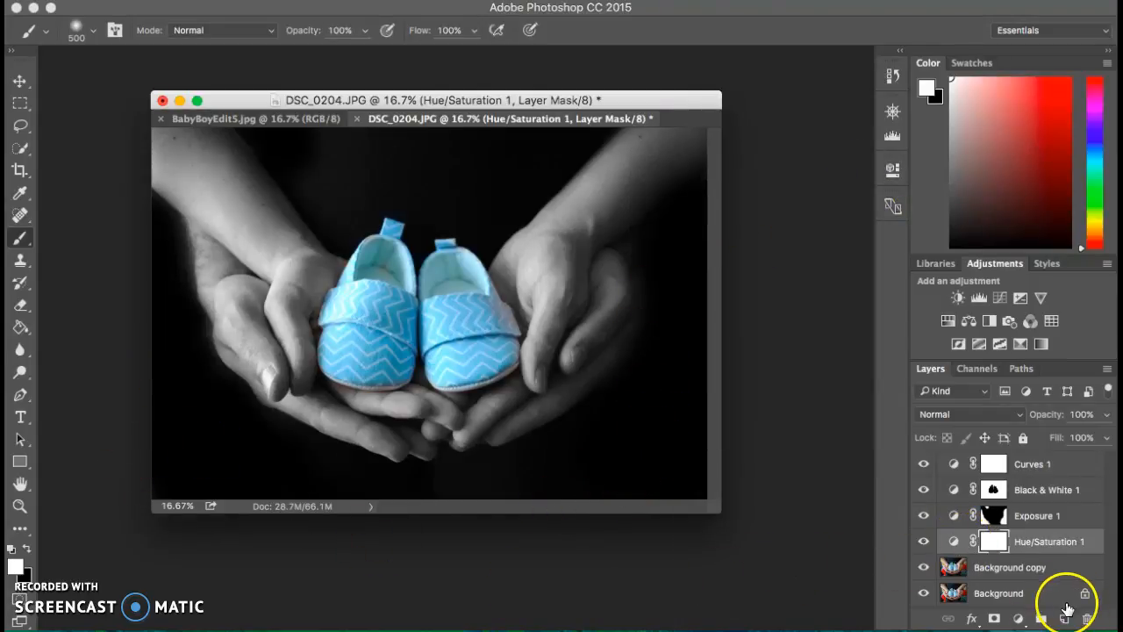
Select the Exposure 1 mask and check the effect of Exposure 1 and Black & White 1 by toggling their visibility
click(1001, 517)
click(999, 519)
mouse_move(999, 519)
mouse_down()
mouse_move(1003, 546)
mouse_move(997, 520)
mouse_up()
click(925, 516)
click(924, 516)
click(923, 490)
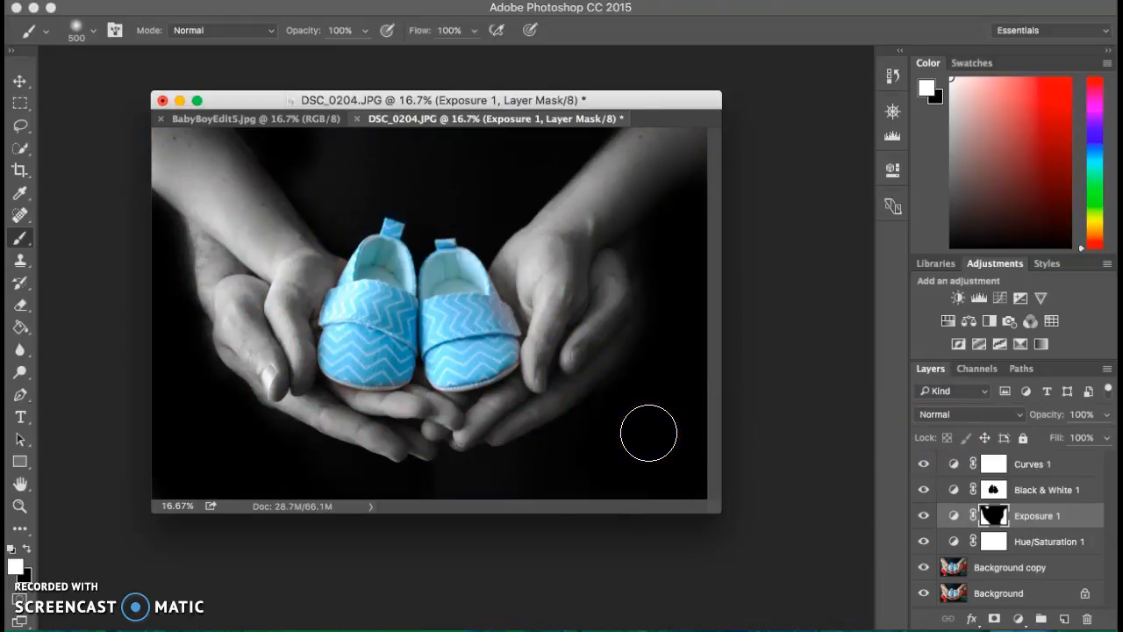
Inspect the dark background below the hands at a closer zoom and recentre the DSC_0204.JPG window in the workspace
key(super+equal)
mouse_move(648, 433)
mouse_down()
mouse_move(748, 468)
mouse_move(692, 472)
mouse_move(701, 439)
mouse_up()
key(super+minus)
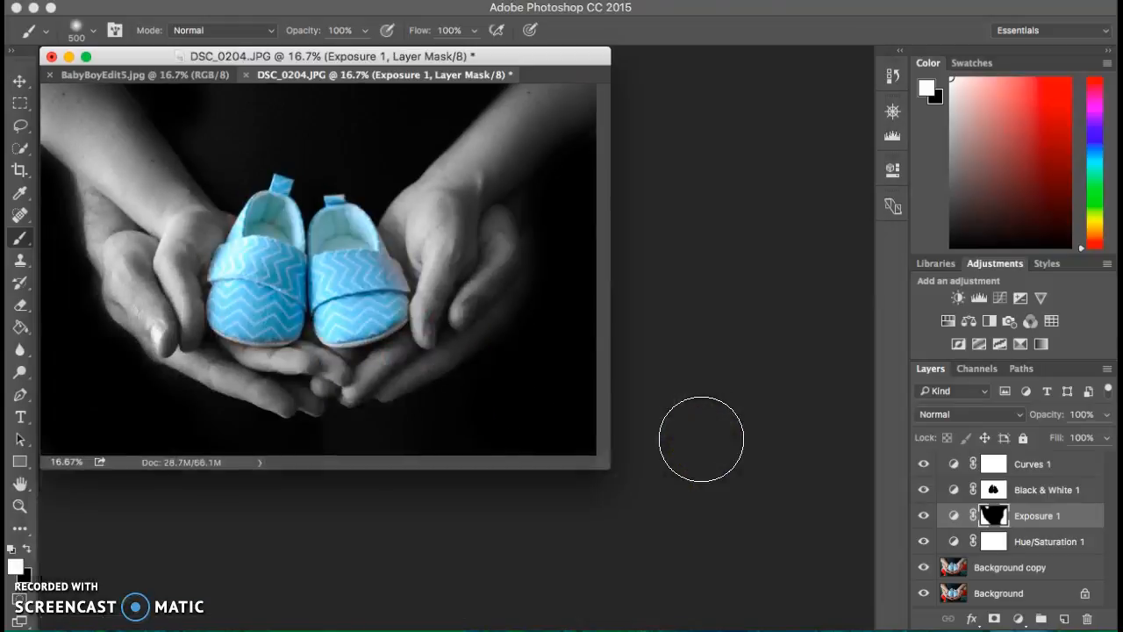
drag(427, 55, 555, 108)
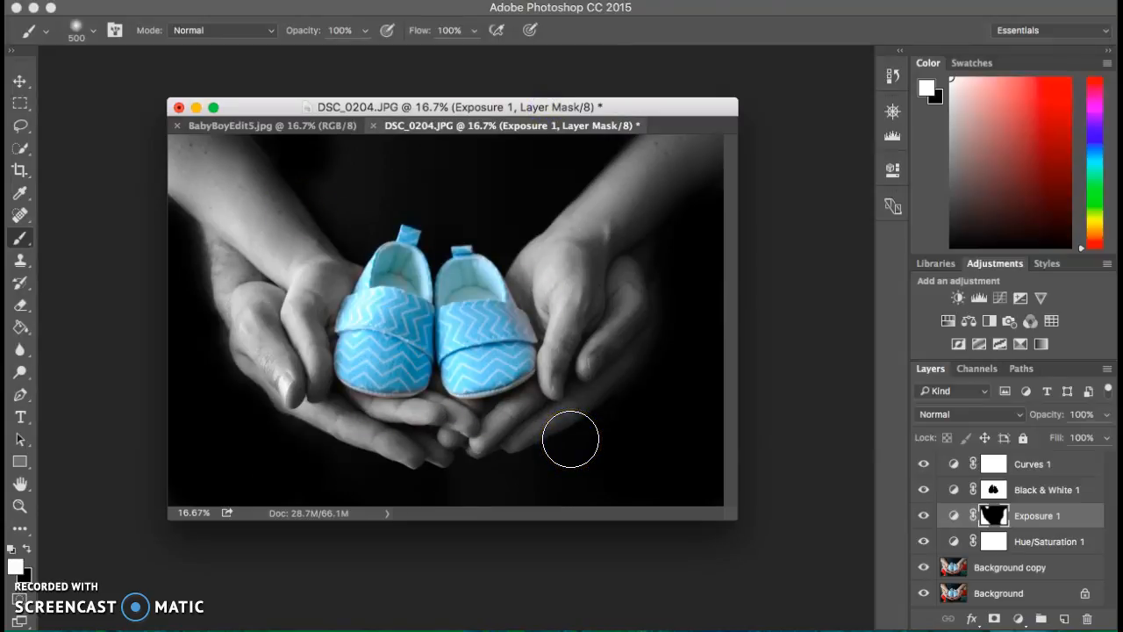
mouse_move(570, 439)
mouse_down()
mouse_move(564, 431)
mouse_move(598, 466)
mouse_up()
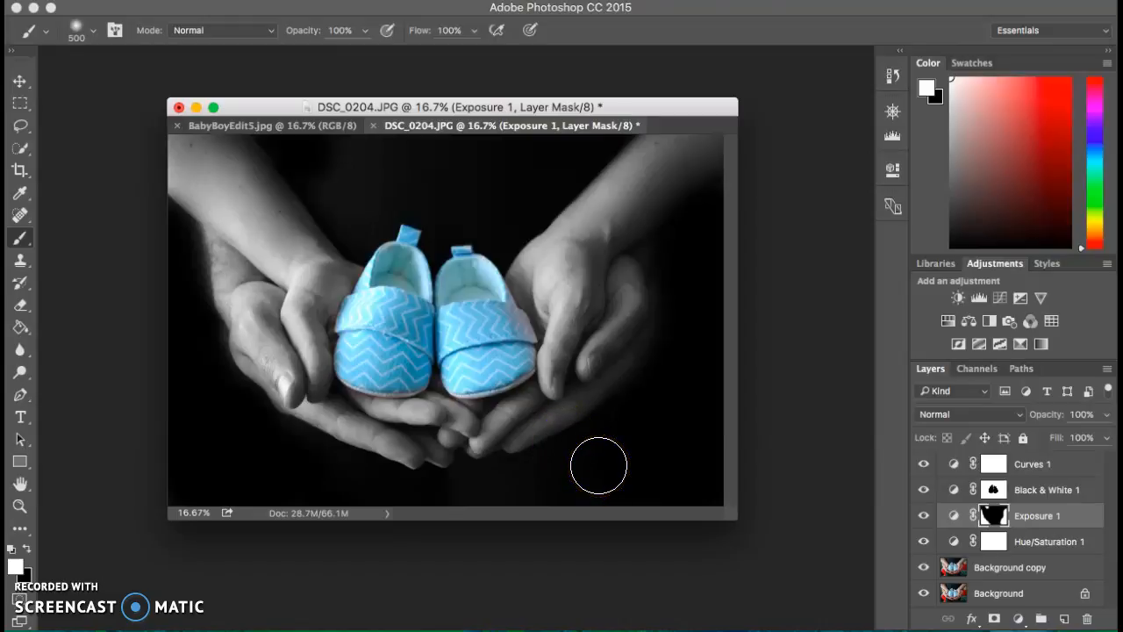